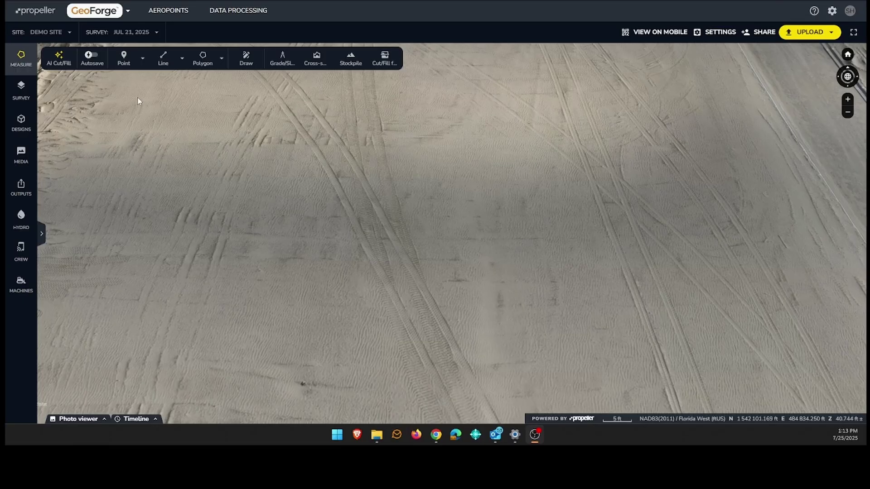
- Read the descriptions of the Elevation, Hazard and Annotation point types
{"action": "left_click", "coordinate": [143, 59]}
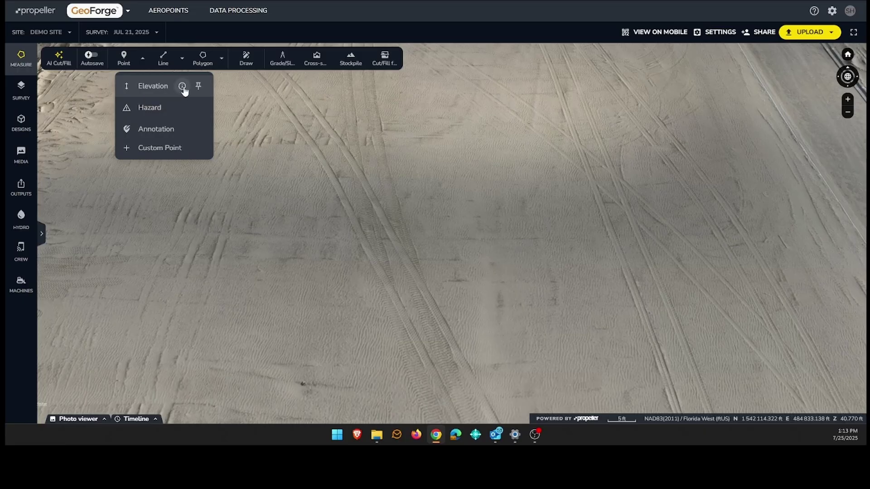
{"action": "left_click", "coordinate": [183, 87]}
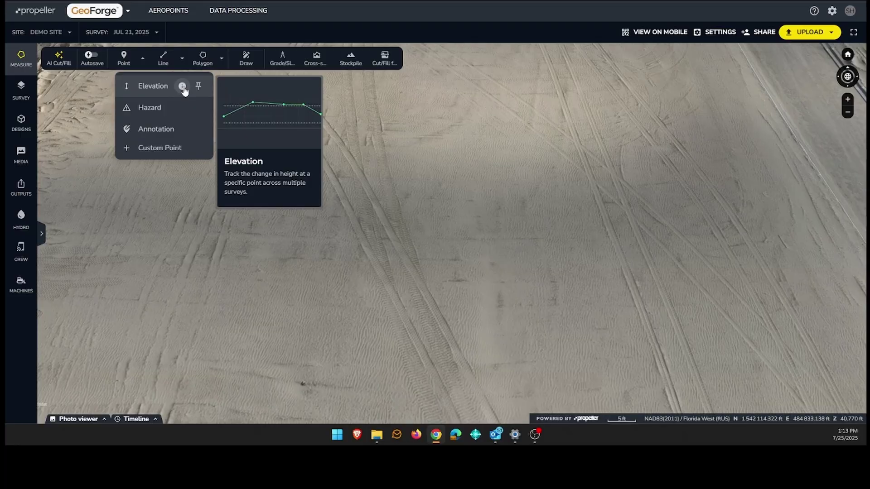
{"action": "left_click", "coordinate": [181, 107]}
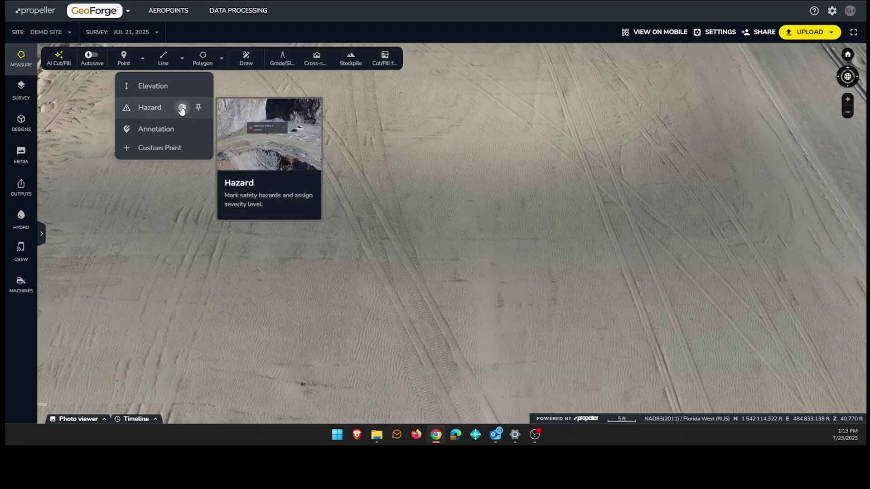
{"action": "mouse_move", "coordinate": [183, 130]}
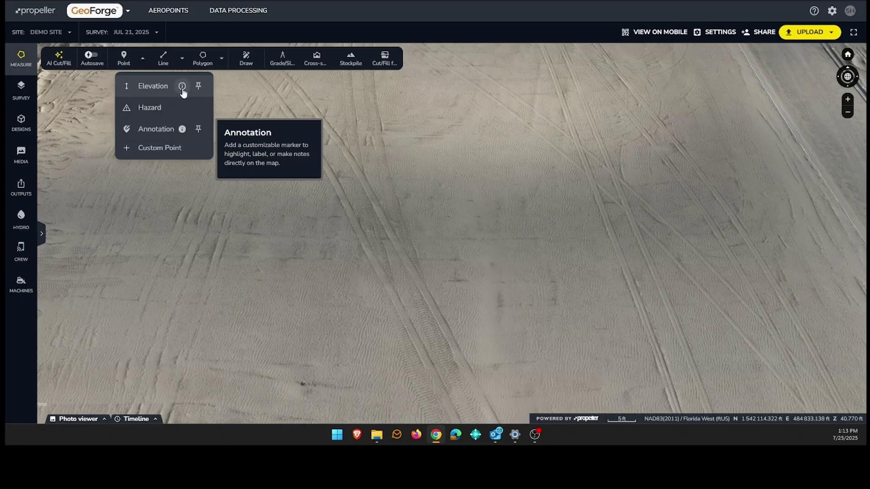
- Place an elevation point on the central diagonal tire tracks and examine its elevation history chart
{"action": "left_click", "coordinate": [156, 89]}
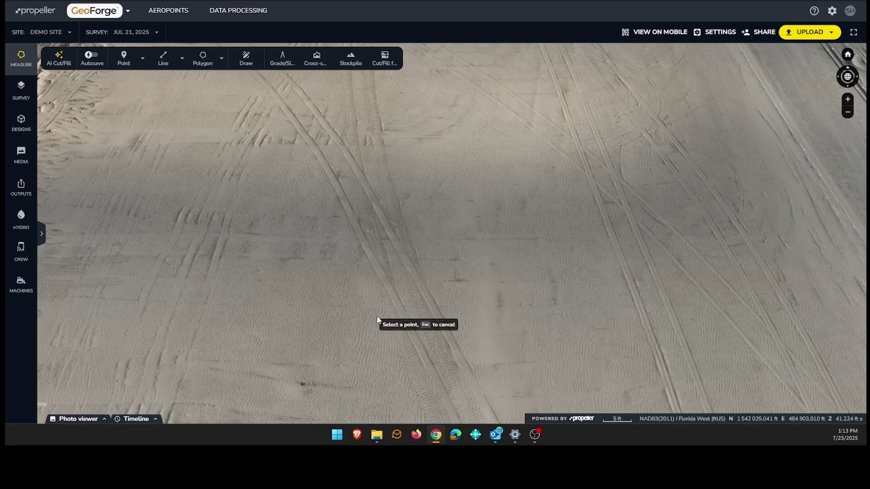
{"action": "left_click", "coordinate": [405, 233]}
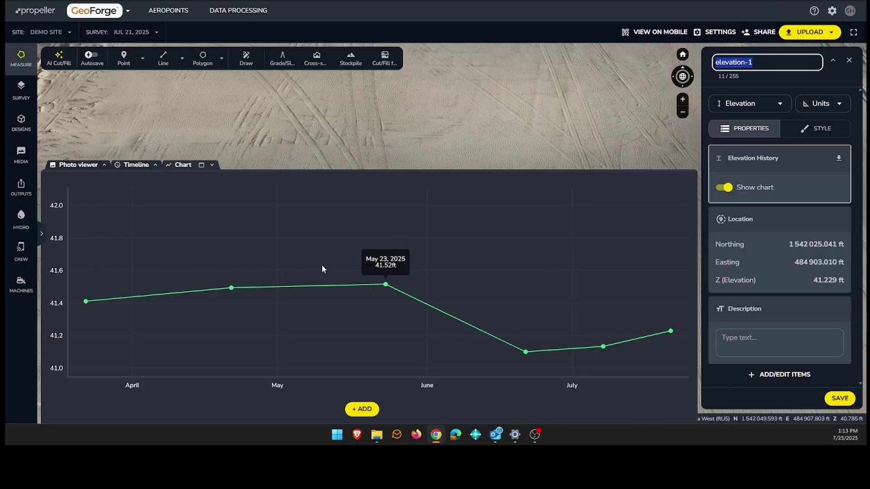
{"action": "mouse_move", "coordinate": [102, 304]}
- Place another elevation point on the ground above the chart, name it Spot check and save the measurement
{"action": "left_click", "coordinate": [143, 58]}
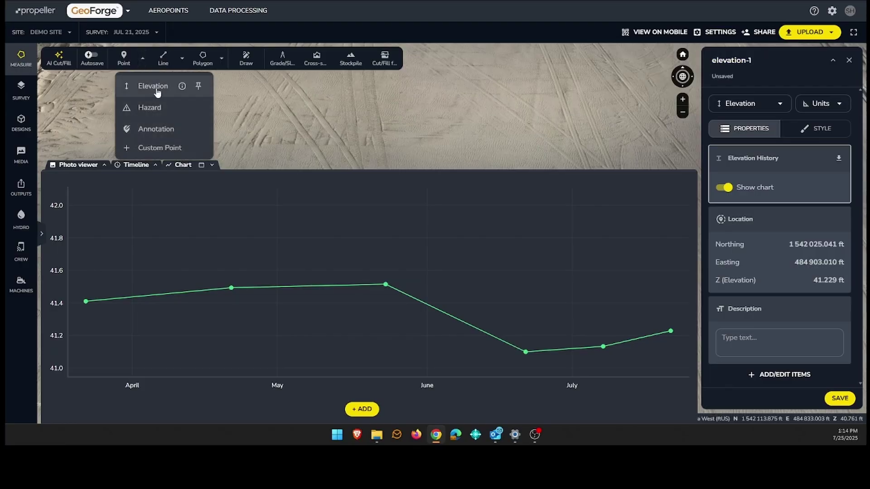
{"action": "left_click", "coordinate": [157, 91]}
{"action": "left_click", "coordinate": [287, 135]}
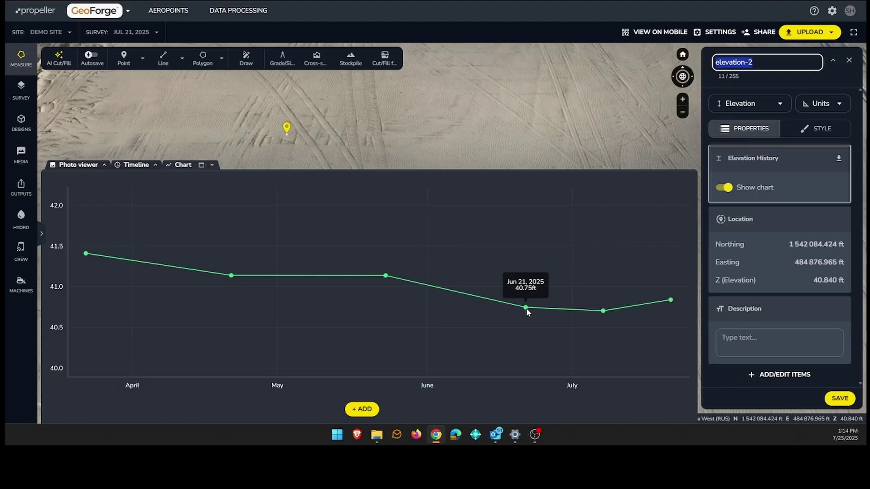
{"action": "triple_click", "coordinate": [765, 65]}
{"action": "type", "text": "Spot check"}
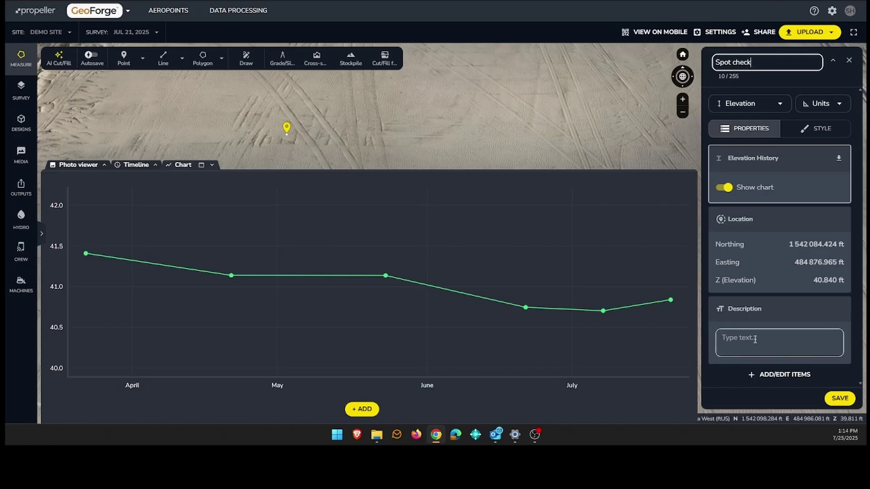
{"action": "left_click", "coordinate": [840, 401]}
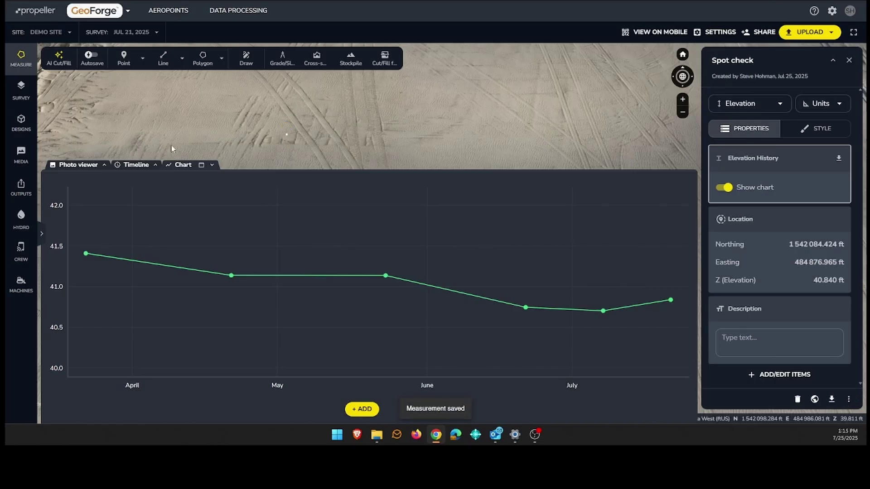
- Examine the Spot check measurement in the Default workspace and its available actions, including Promote to site
{"action": "left_click", "coordinate": [24, 60]}
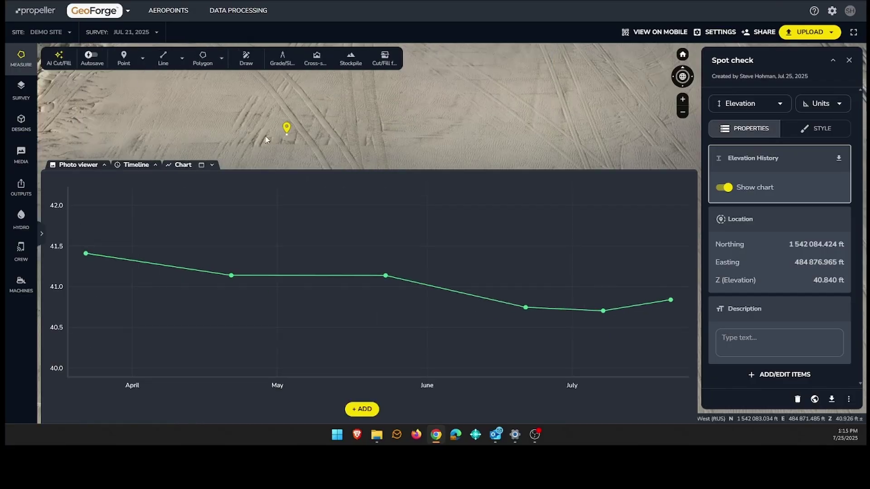
{"action": "mouse_move", "coordinate": [20, 89]}
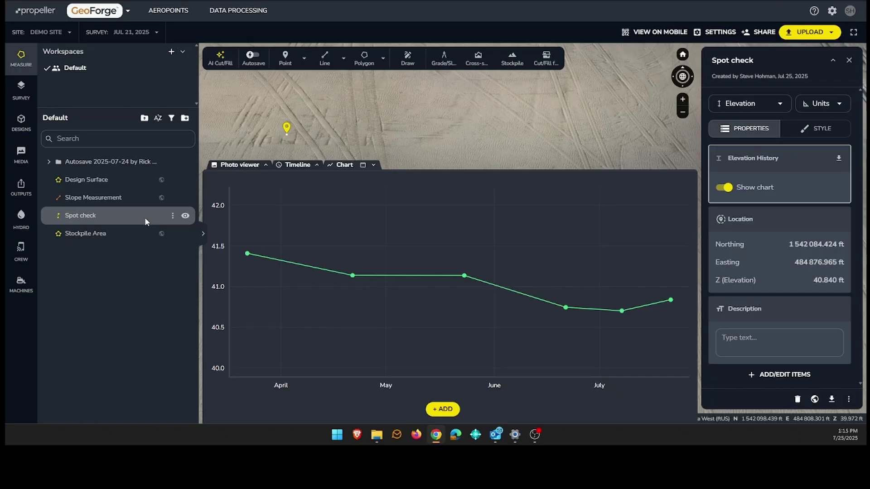
{"action": "left_click", "coordinate": [172, 217]}
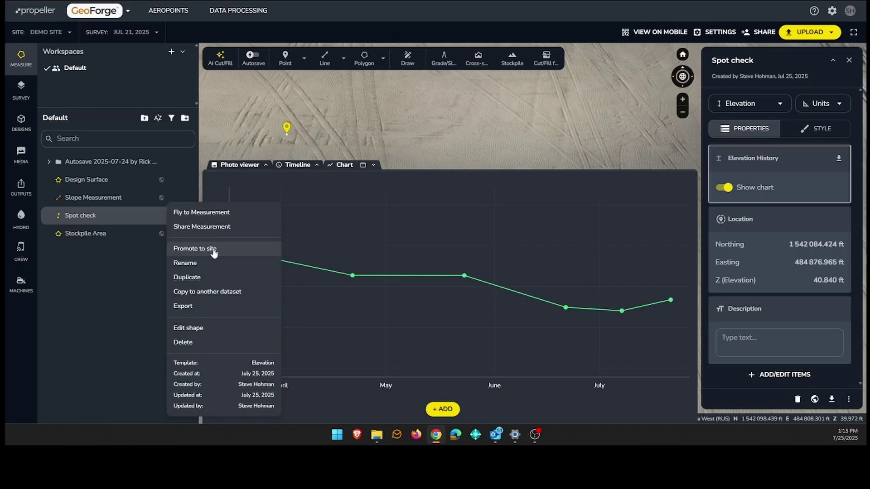
{"action": "left_click", "coordinate": [132, 220]}
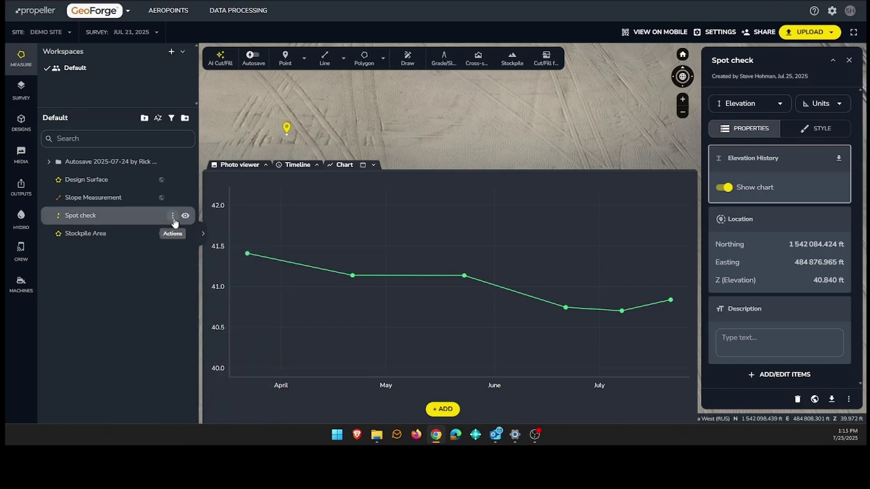
{"action": "left_click", "coordinate": [173, 216]}
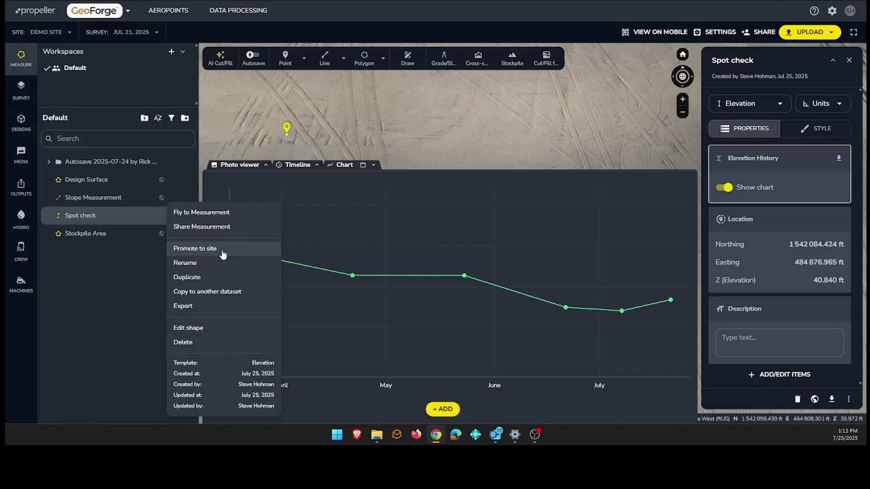
{"action": "left_click", "coordinate": [398, 126]}
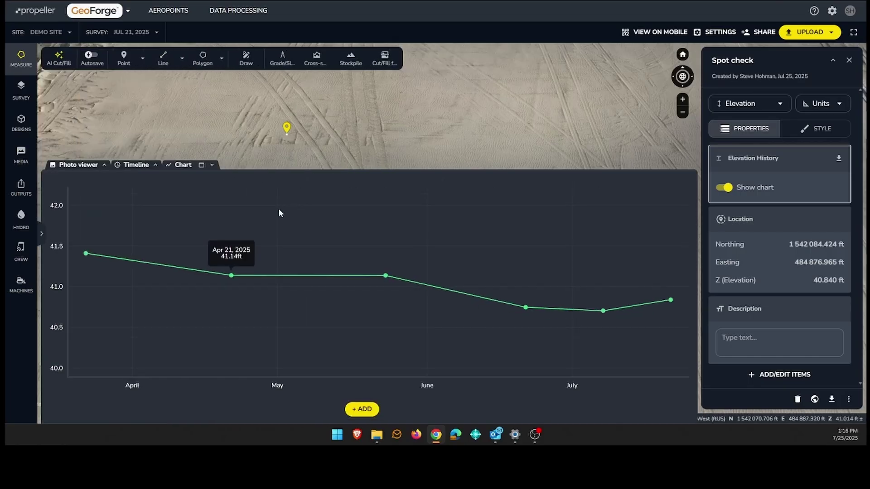
- Examine the available actions of the Stockpile Area measurement, including Demote from site
{"action": "left_click", "coordinate": [21, 58]}
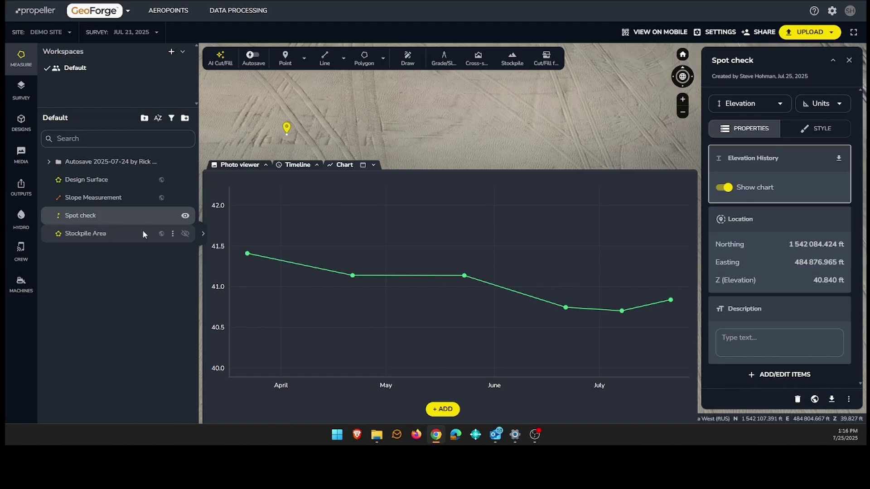
{"action": "left_click", "coordinate": [171, 235]}
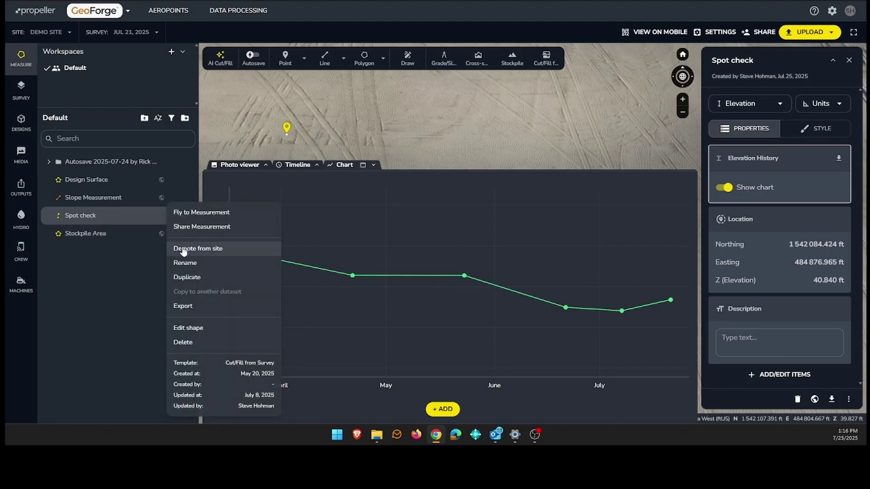
{"action": "left_click", "coordinate": [234, 115]}
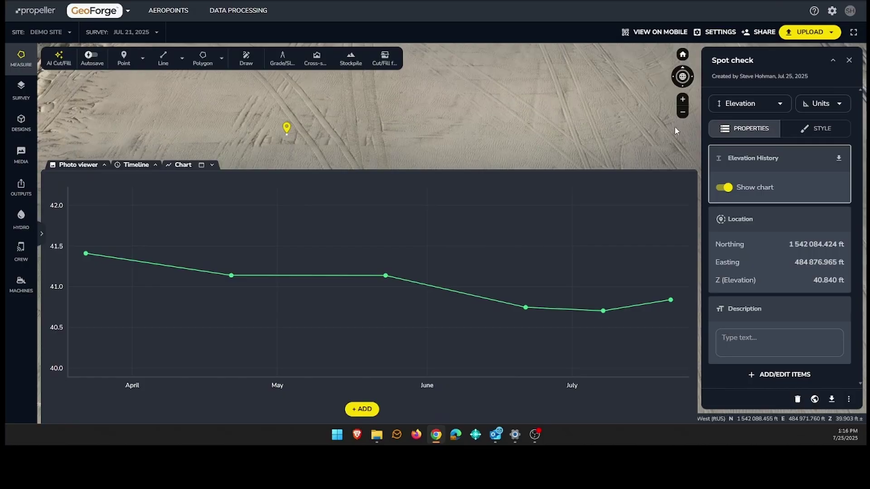
- Delete the Spot check elevation measurement
{"action": "left_click", "coordinate": [798, 401]}
{"action": "left_click", "coordinate": [549, 246]}
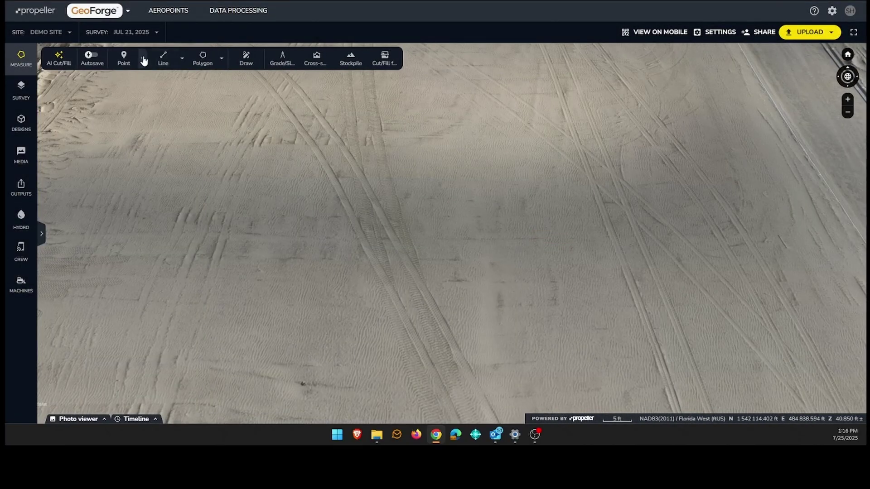
- Place a hazard point on the ground beside the central diagonal tire tracks
{"action": "left_click", "coordinate": [144, 60]}
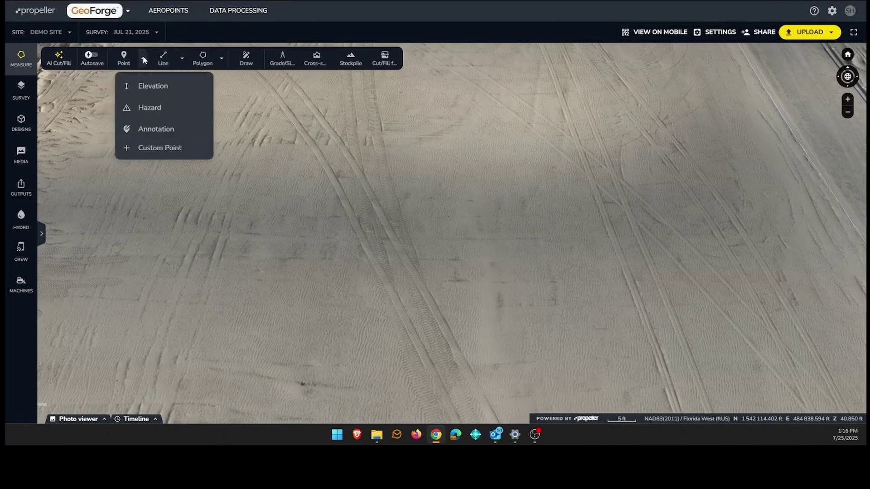
{"action": "left_click", "coordinate": [154, 109]}
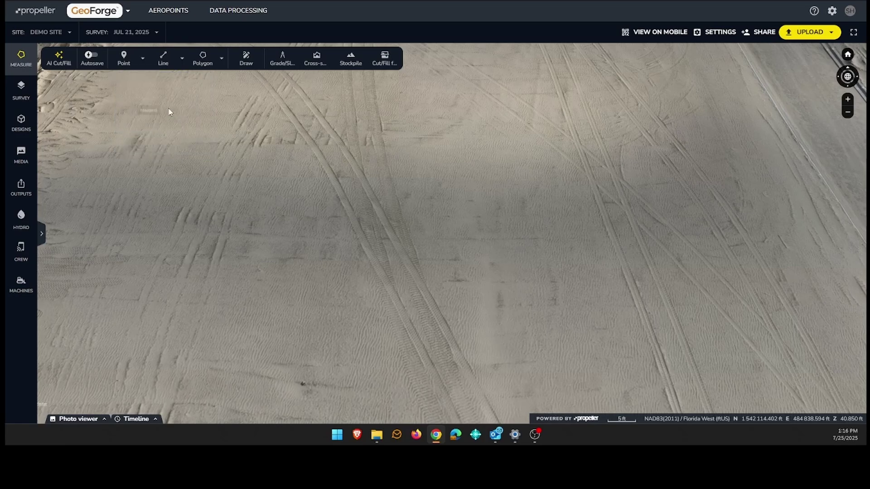
{"action": "left_click", "coordinate": [316, 213]}
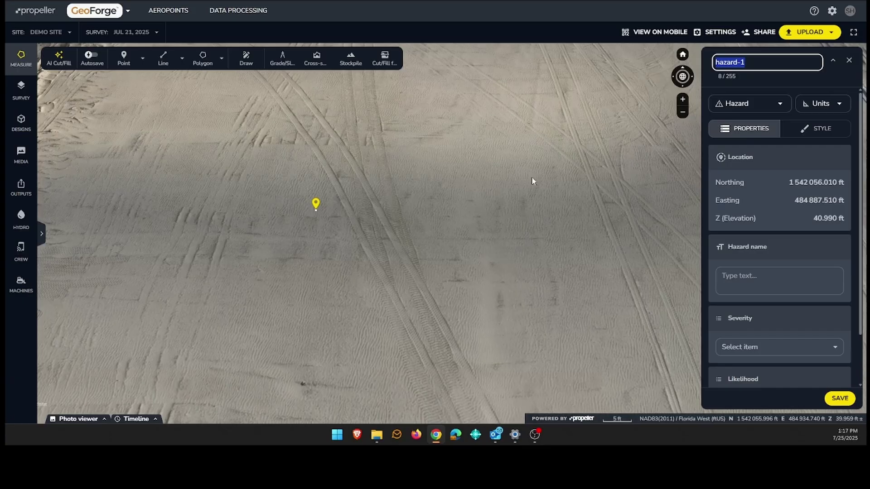
- Examine the Severity and Likelihood options in the hazard point's properties without choosing any
{"action": "scroll", "coordinate": [794, 258], "scroll_direction": "down", "scroll_amount": 2}
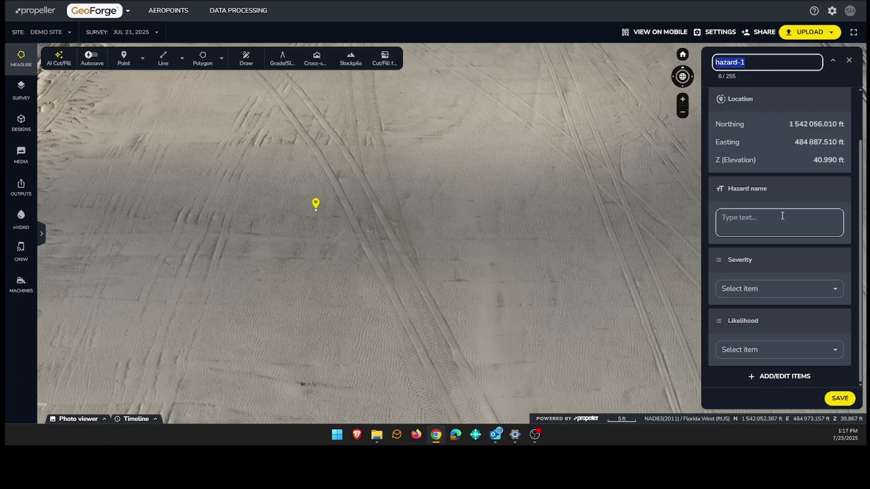
{"action": "left_click", "coordinate": [769, 287]}
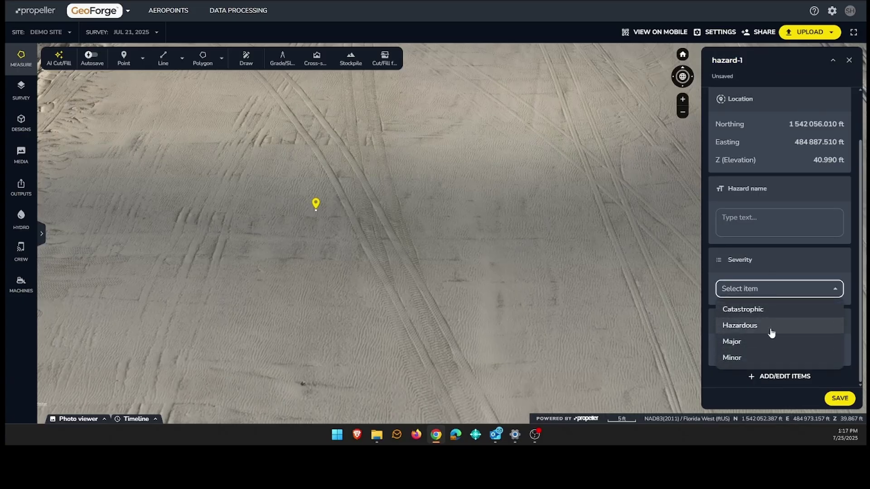
{"action": "left_click", "coordinate": [787, 271]}
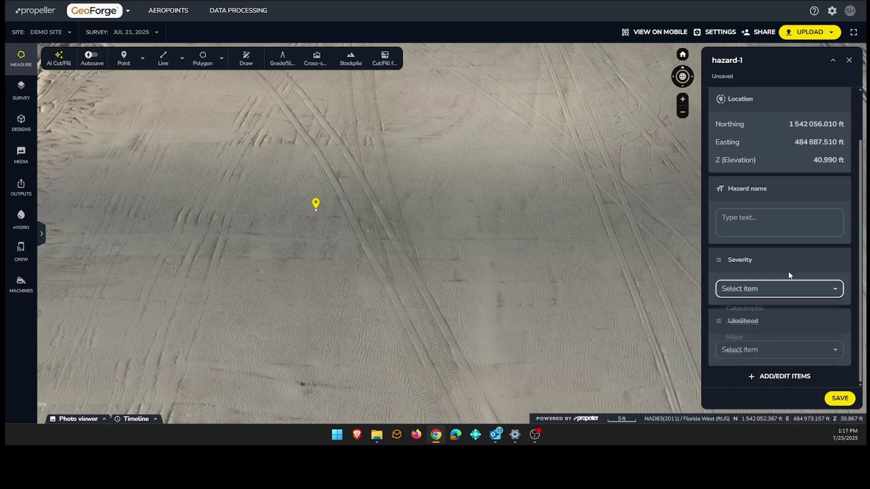
{"action": "left_click", "coordinate": [780, 357]}
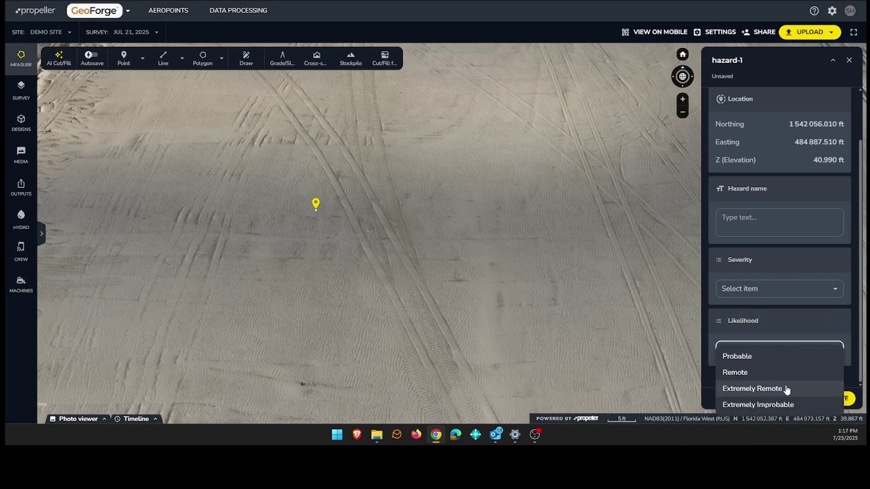
{"action": "left_click", "coordinate": [794, 315]}
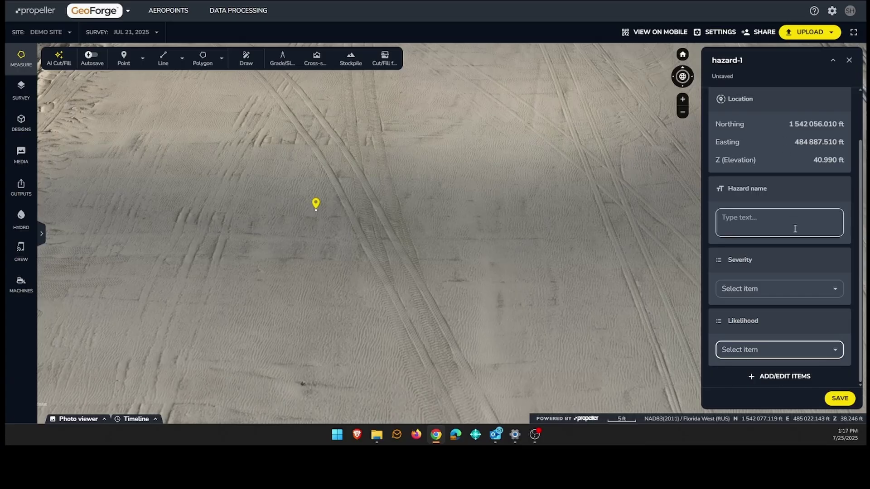
- Style the hazard point with the warning triangle icon and the color red
{"action": "scroll", "coordinate": [832, 87], "scroll_direction": "up", "scroll_amount": 2}
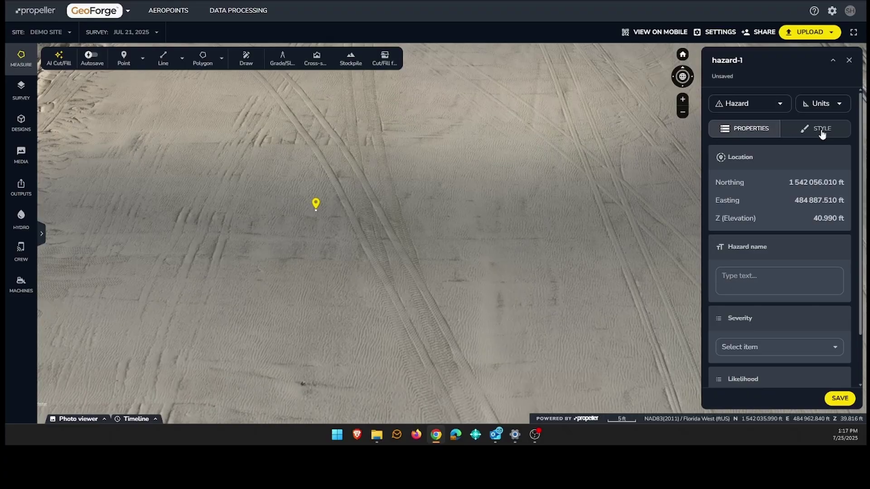
{"action": "left_click", "coordinate": [822, 132]}
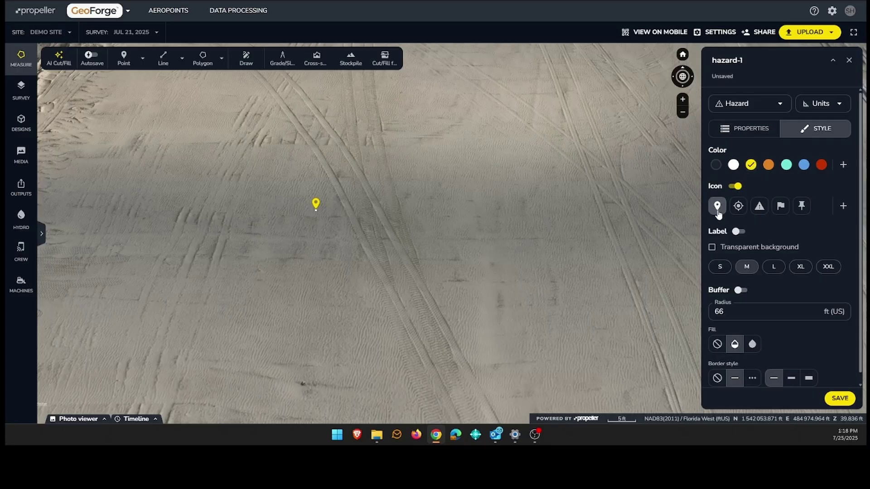
{"action": "left_click", "coordinate": [760, 207]}
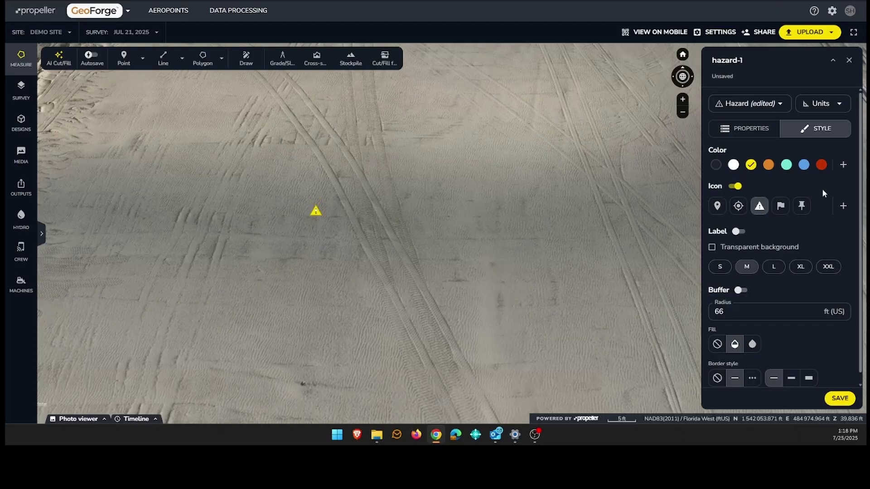
{"action": "left_click", "coordinate": [821, 165]}
- Turn on the hazard point's buffer, set its radius to 25 ft, and turn the buffer off again
{"action": "left_click", "coordinate": [739, 291]}
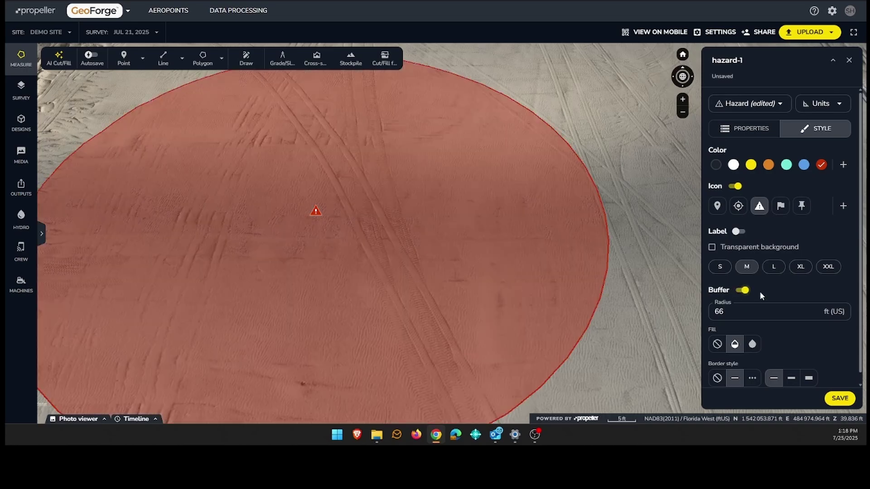
{"action": "left_click", "coordinate": [750, 314]}
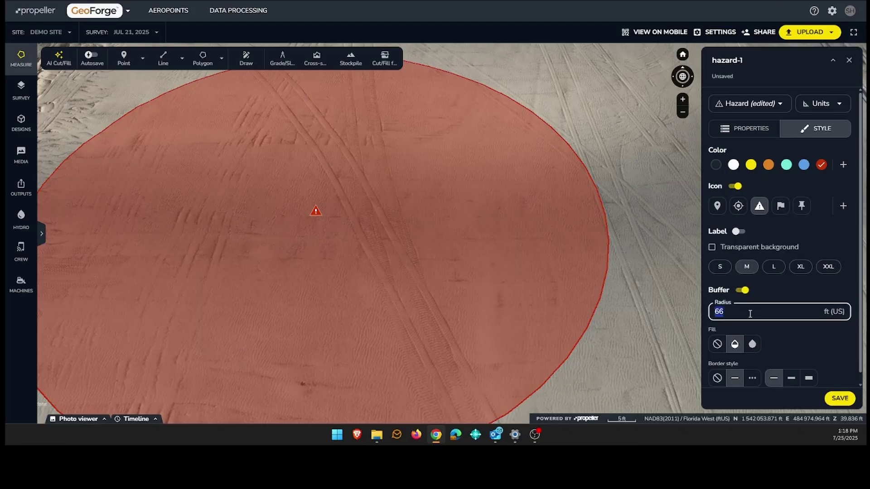
{"action": "type", "text": "25"}
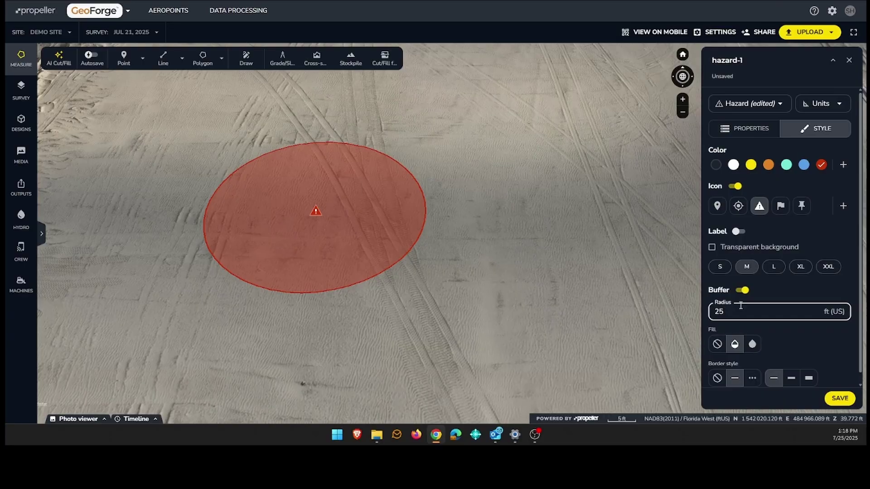
{"action": "left_click", "coordinate": [742, 290]}
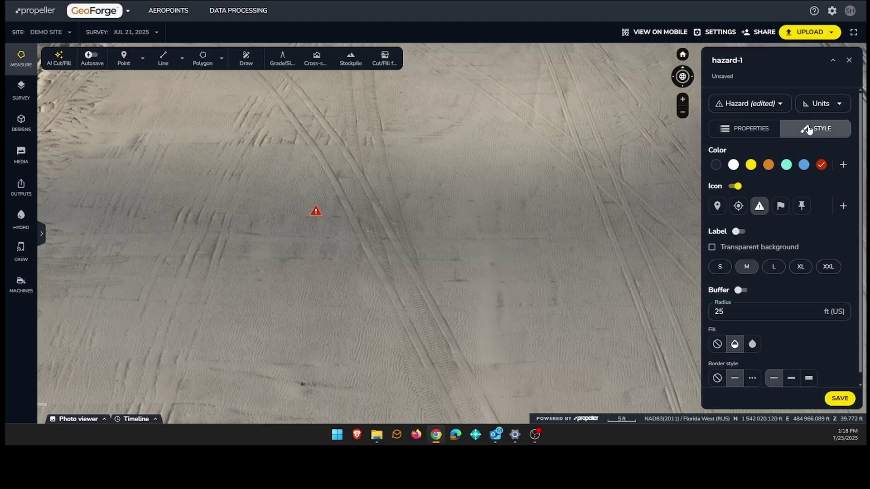
- Return the hazard point's style to the location pin icon and yellow, and discard the unsaved measurement
{"action": "left_click", "coordinate": [717, 207]}
{"action": "left_click", "coordinate": [752, 165]}
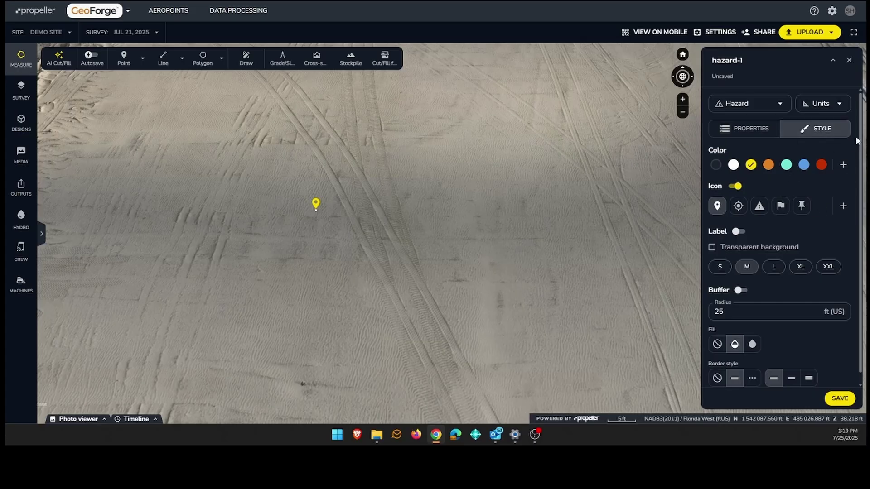
{"action": "left_click", "coordinate": [849, 61]}
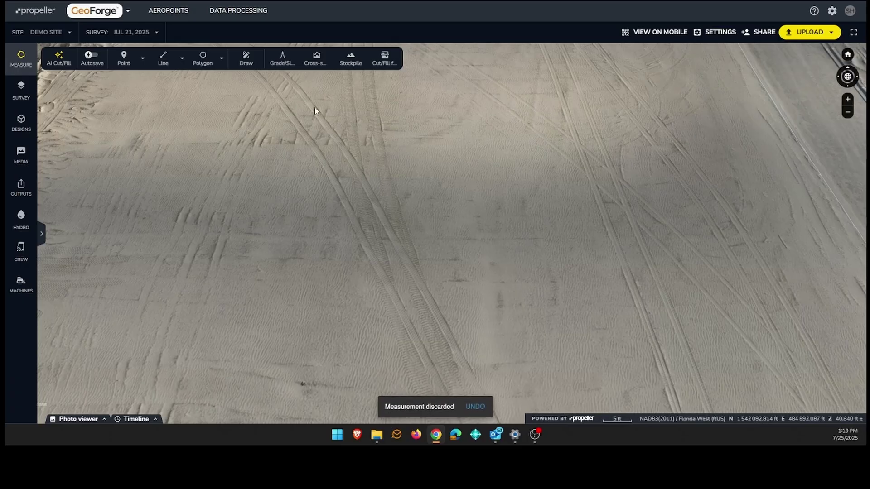
- Place an annotation point on the central diagonal tire tracks
{"action": "left_click", "coordinate": [143, 58]}
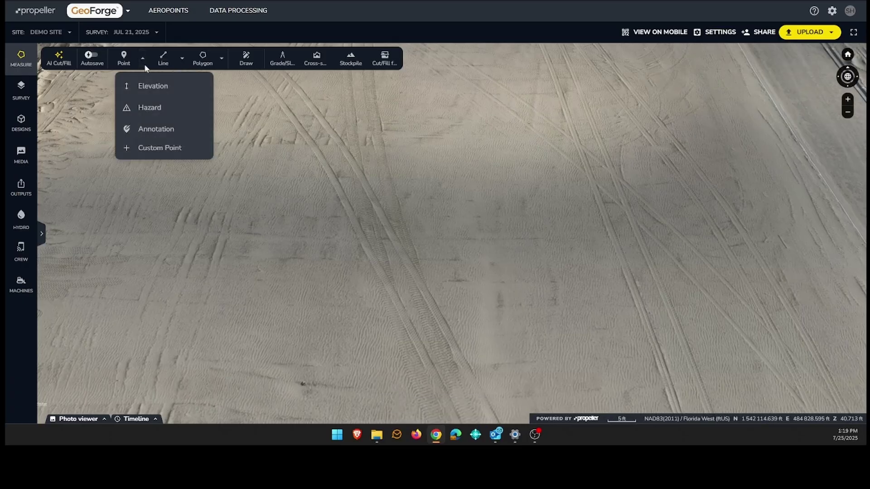
{"action": "left_click", "coordinate": [154, 129]}
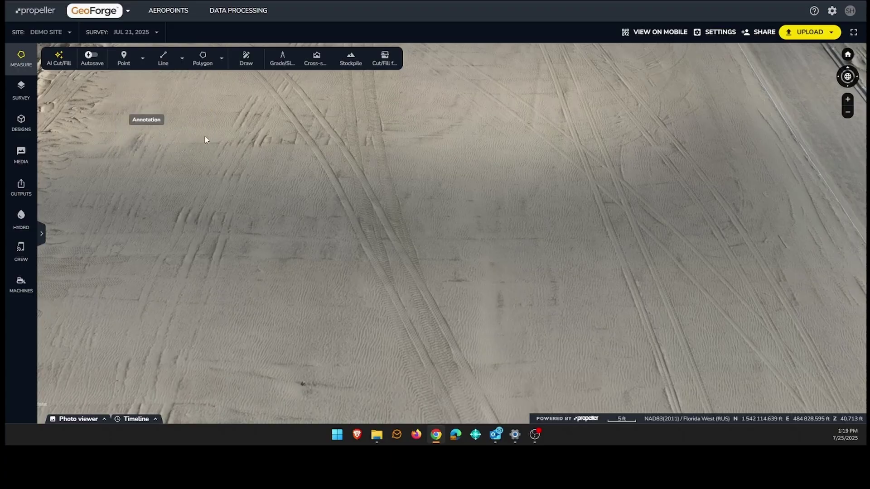
{"action": "left_click", "coordinate": [388, 228]}
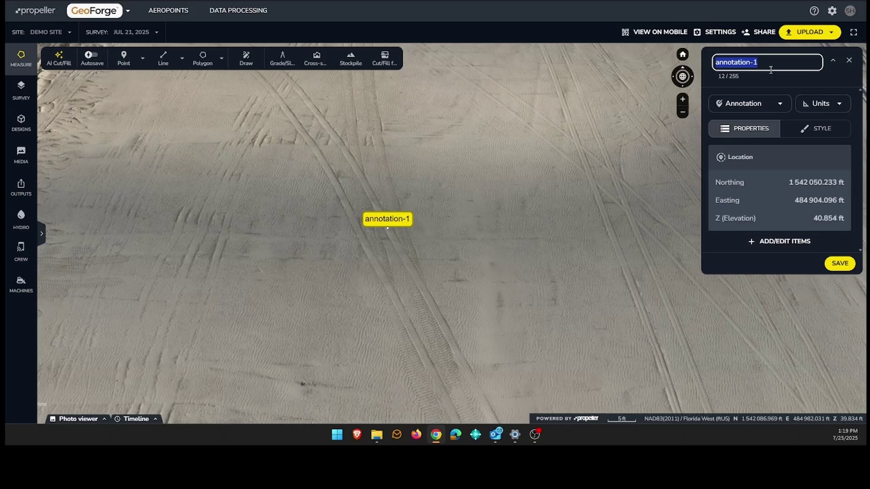
- Set the annotation's text to "This area should be checked for whatever is bad."
{"action": "type", "text": "This "}
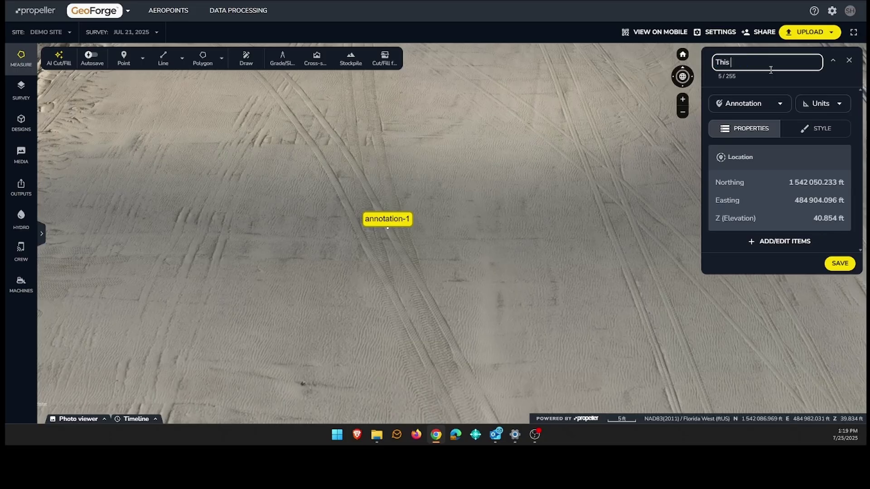
{"action": "type", "text": "area should be checked for what"}
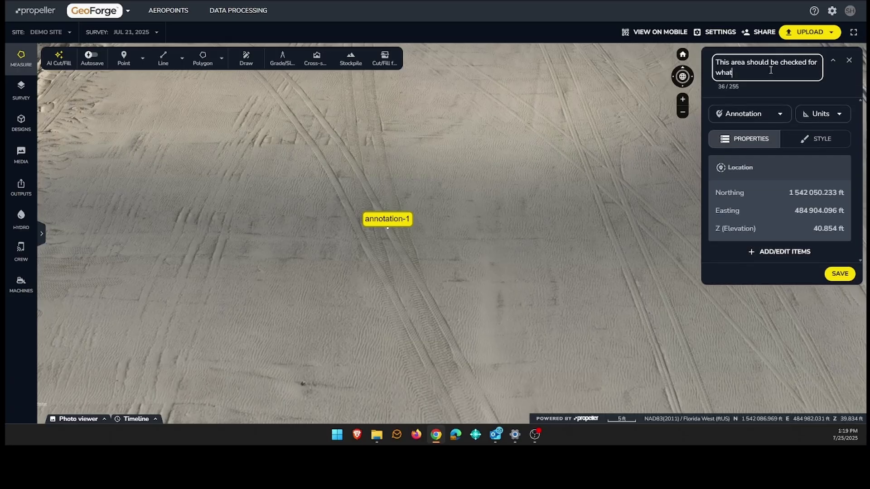
{"action": "type", "text": "ever is bad."}
{"action": "key", "text": "Return"}
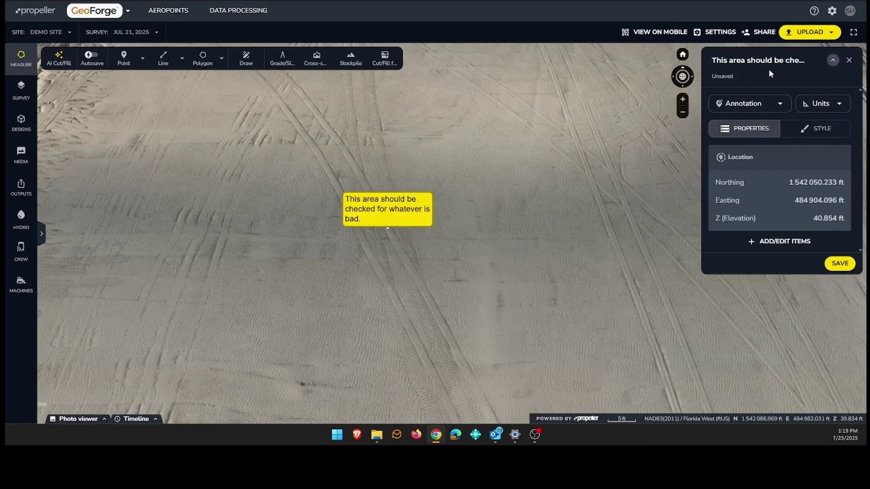
- Color the annotation label blue, and discard the unsaved annotation after viewing its properties
{"action": "left_click", "coordinate": [821, 128]}
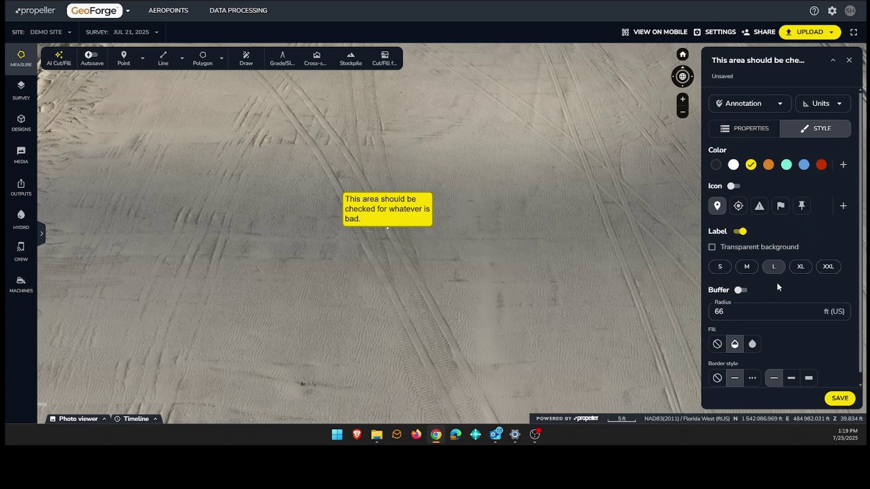
{"action": "scroll", "coordinate": [777, 282], "scroll_direction": "down", "scroll_amount": 1}
{"action": "scroll", "coordinate": [784, 253], "scroll_direction": "up", "scroll_amount": 1}
{"action": "left_click", "coordinate": [804, 165]}
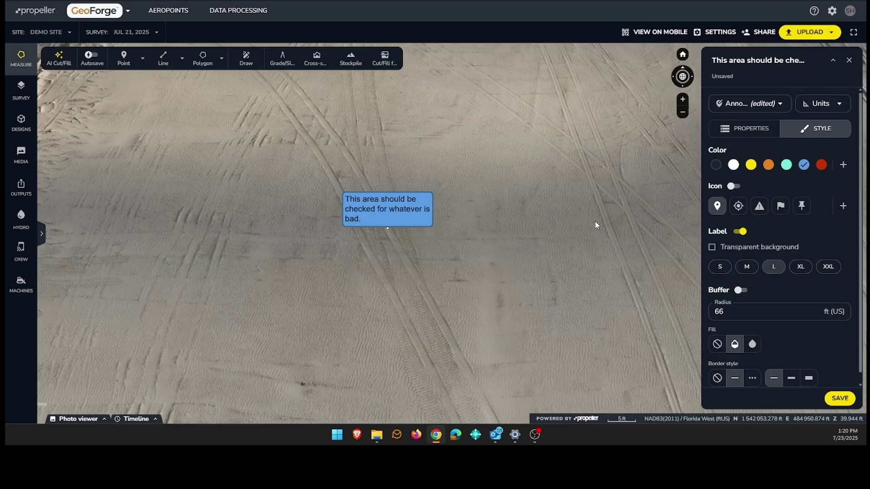
{"action": "left_click", "coordinate": [726, 130]}
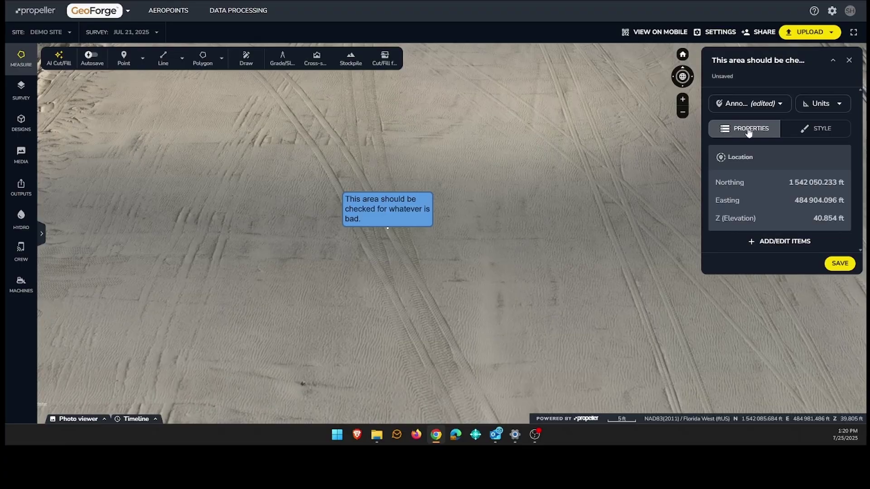
{"action": "left_click", "coordinate": [849, 60]}
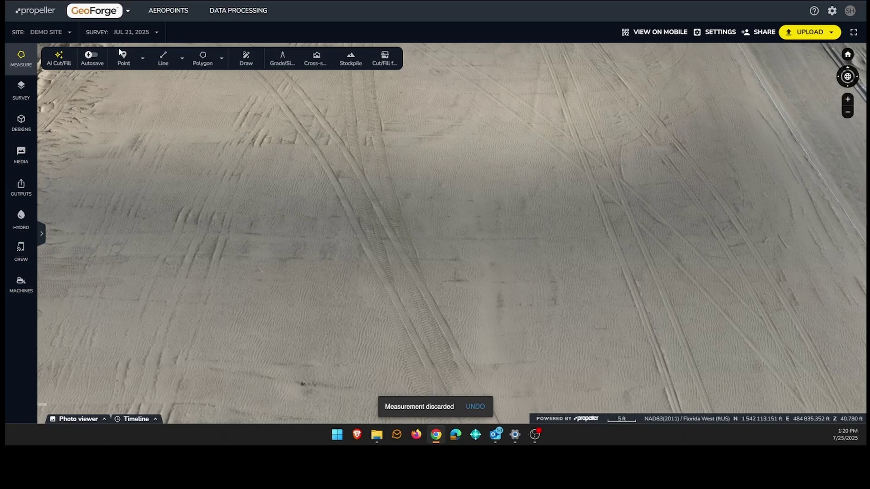
- Place a generic point on the central diagonal tire tracks and set its type to Hazard after trying Annotation
{"action": "left_click", "coordinate": [123, 58]}
{"action": "left_click", "coordinate": [401, 216]}
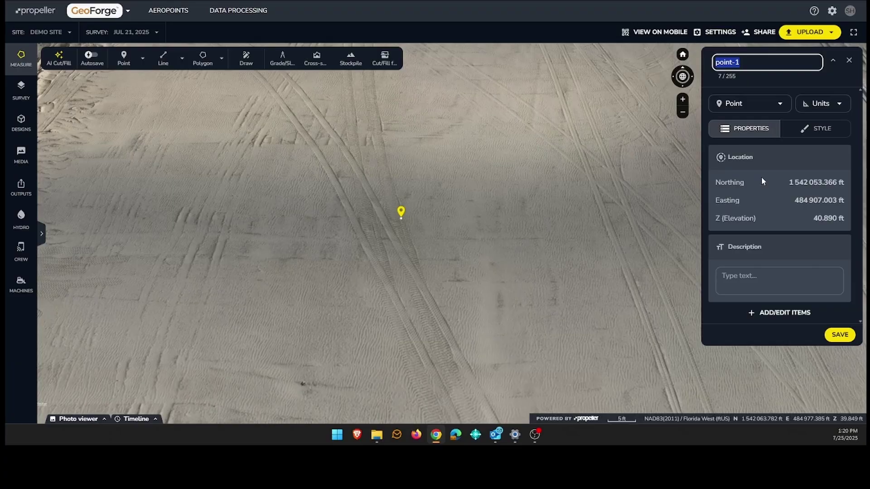
{"action": "left_click", "coordinate": [765, 105]}
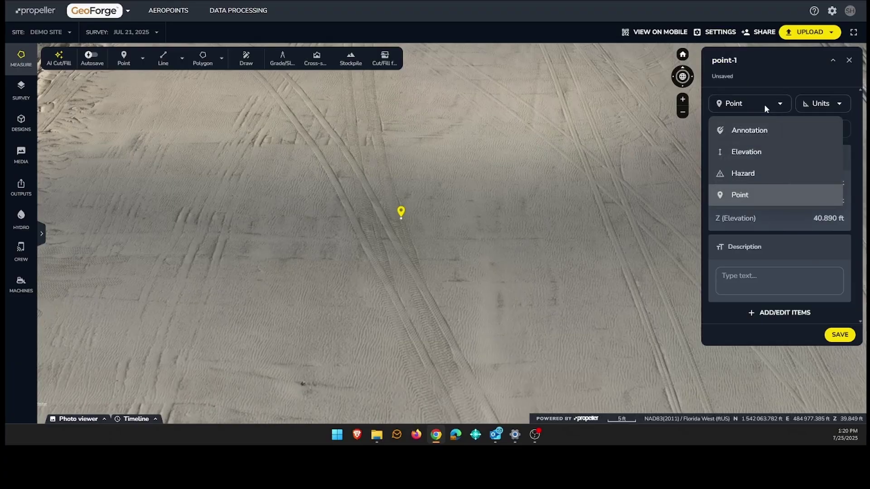
{"action": "left_click", "coordinate": [762, 131]}
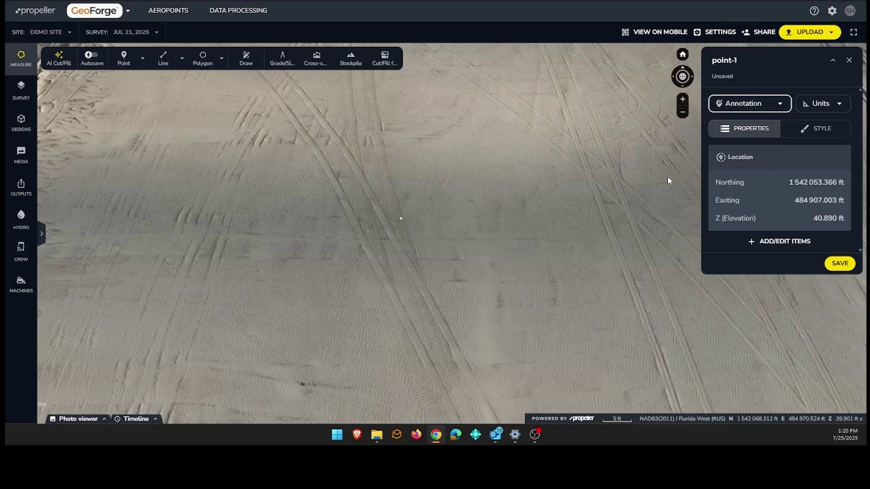
{"action": "left_click", "coordinate": [751, 106]}
{"action": "left_click", "coordinate": [756, 173]}
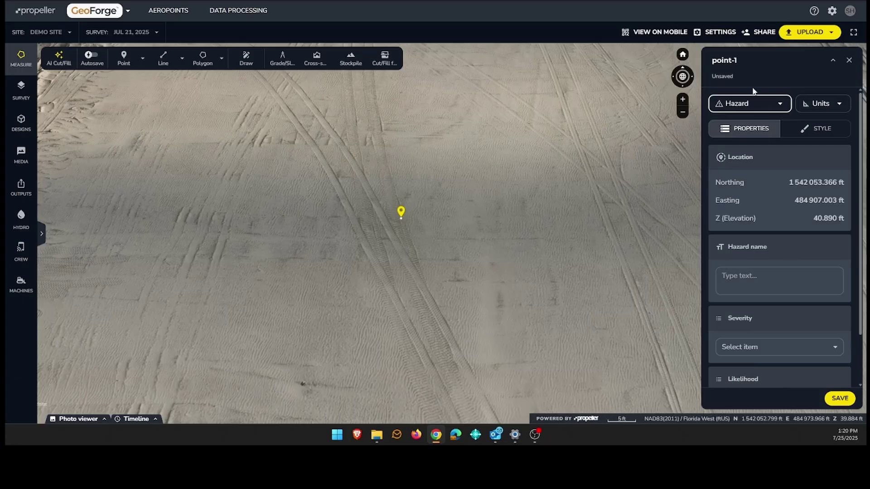
- Rename the new hazard point "Hazard A"
{"action": "left_click", "coordinate": [748, 61]}
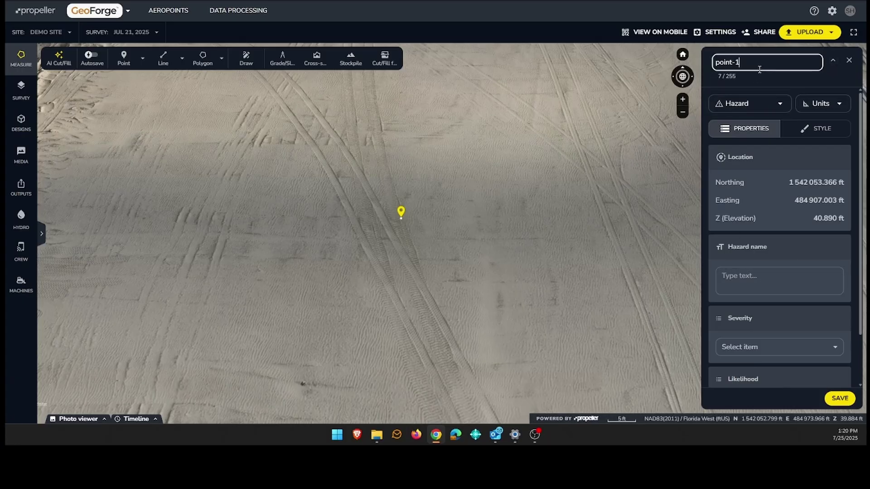
{"action": "key", "text": "ctrl+a"}
{"action": "type", "text": "pHazard "}
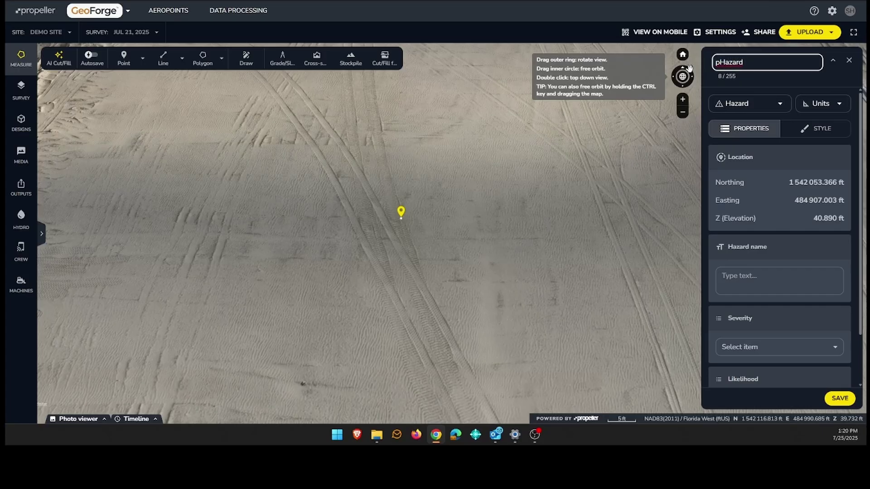
{"action": "type", "text": "A"}
{"action": "key", "text": "Left"}
{"action": "key", "text": "Left"}
{"action": "key", "text": "Left"}
{"action": "key", "text": "Left"}
{"action": "key", "text": "BackSpace"}
{"action": "left_click", "coordinate": [757, 80]}
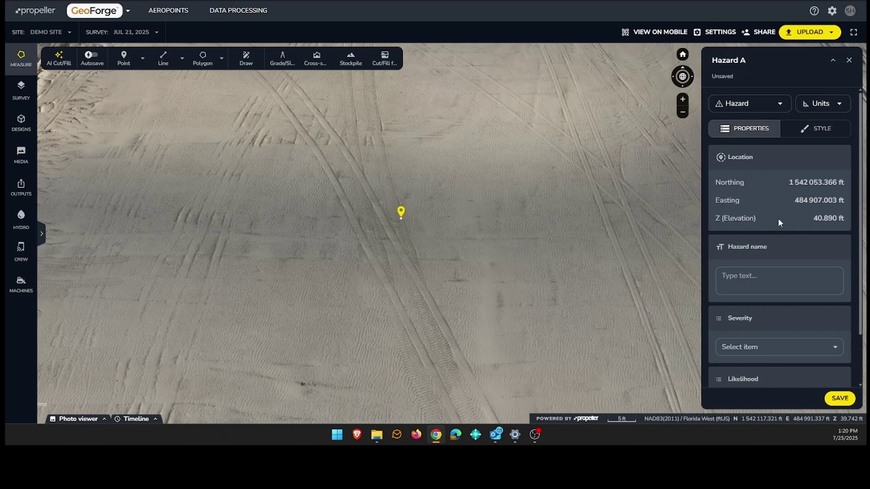
- Fill in the hazard details with the name "Check this.", severity Hazardous and likelihood Remote, and save the measurement
{"action": "scroll", "coordinate": [785, 322], "scroll_direction": "down", "scroll_amount": 1}
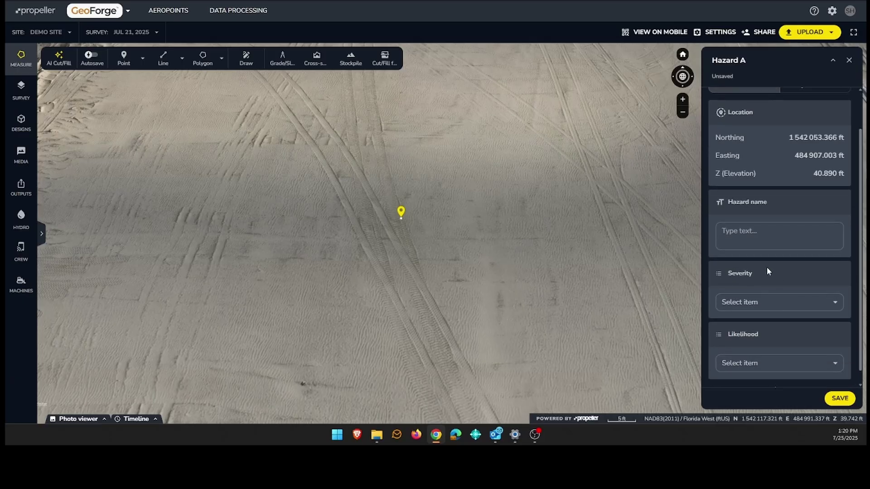
{"action": "left_click", "coordinate": [752, 241]}
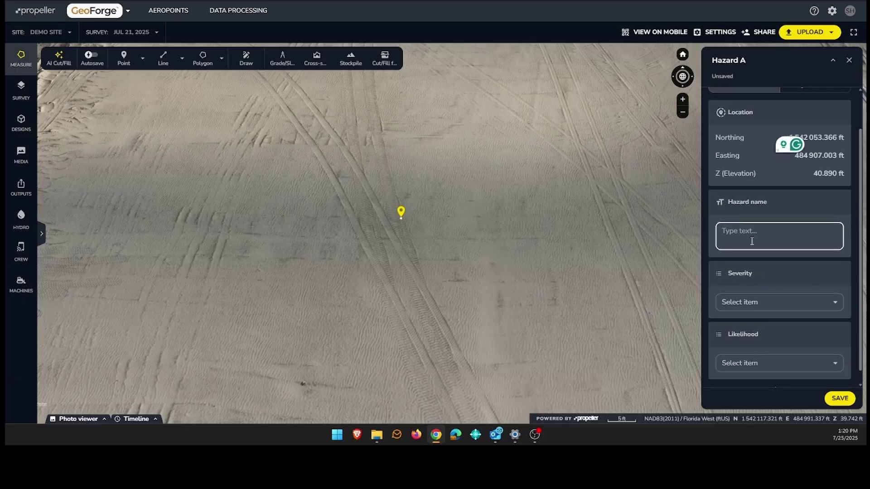
{"action": "type", "text": "Check this."}
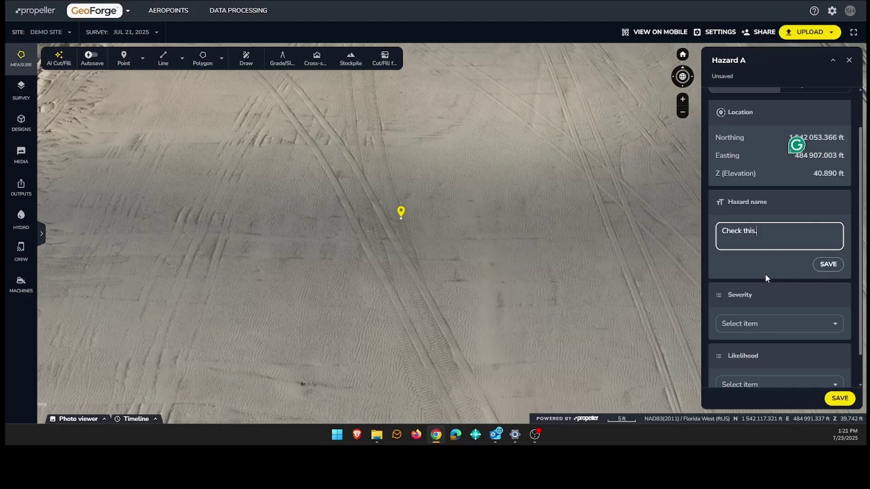
{"action": "left_click", "coordinate": [757, 324]}
{"action": "left_click", "coordinate": [746, 360]}
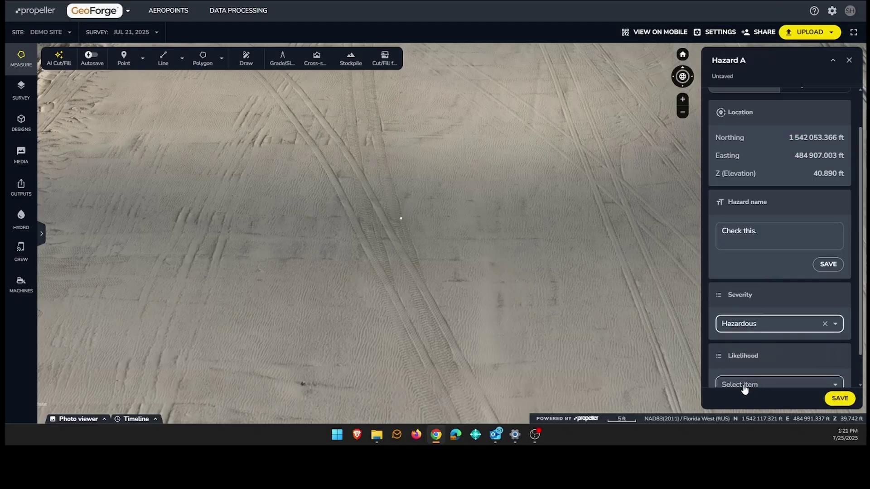
{"action": "left_click", "coordinate": [748, 385]}
{"action": "left_click", "coordinate": [744, 373]}
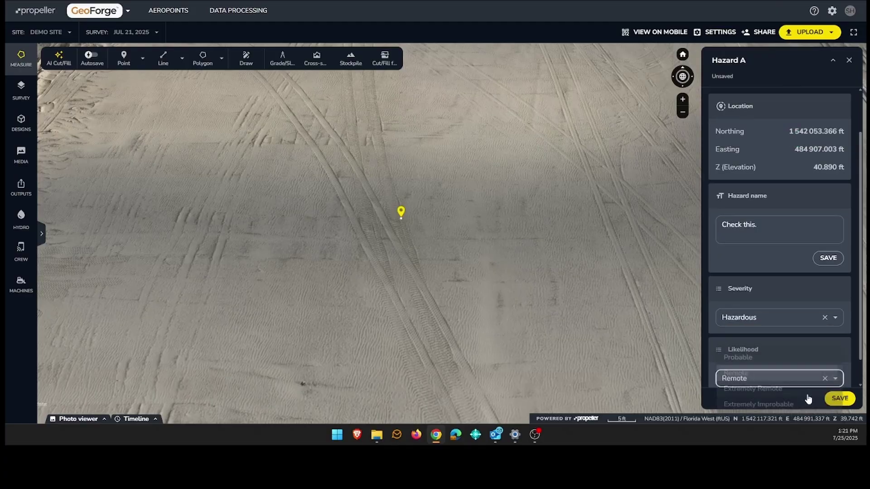
{"action": "left_click", "coordinate": [840, 398]}
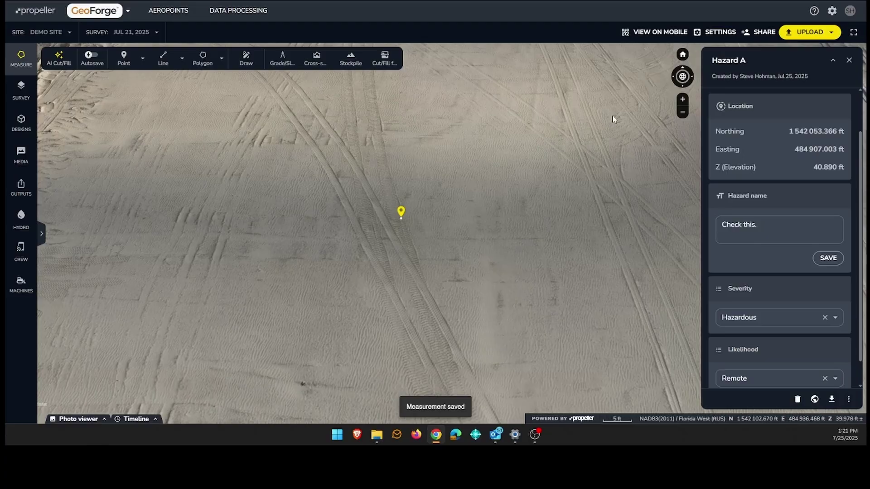
- Change Hazard A's icon to the warning triangle, and close its details after reviewing the properties
{"action": "scroll", "coordinate": [827, 138], "scroll_direction": "up", "scroll_amount": 2}
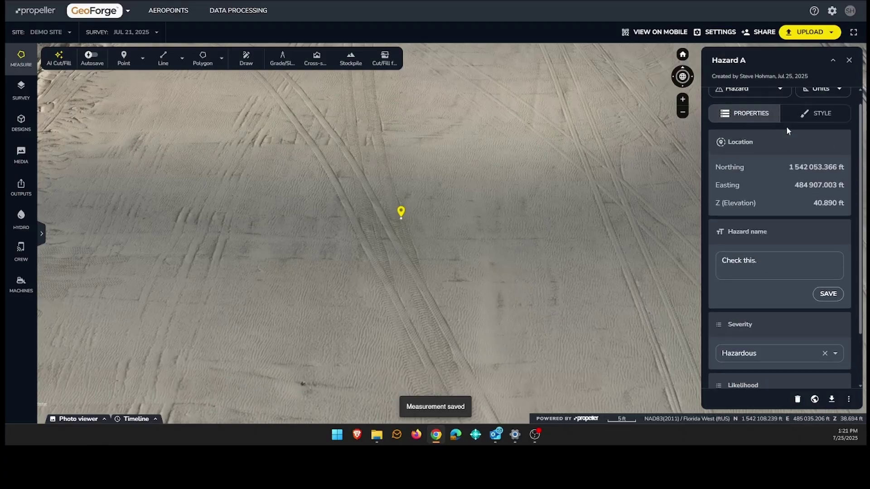
{"action": "left_click", "coordinate": [812, 128]}
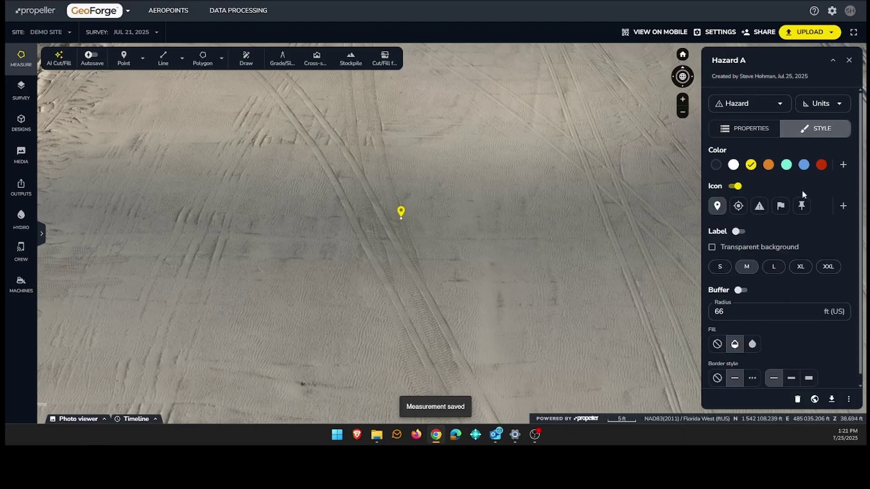
{"action": "left_click", "coordinate": [760, 206]}
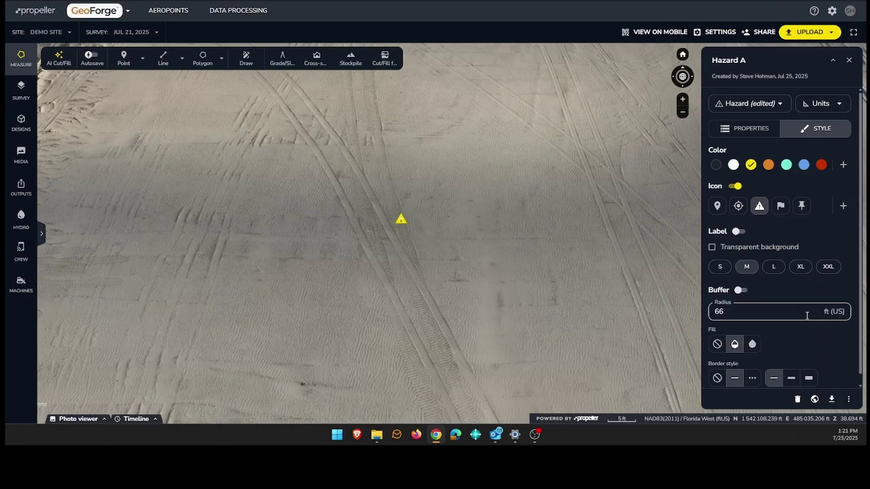
{"action": "scroll", "coordinate": [805, 326], "scroll_direction": "down", "scroll_amount": 1}
{"action": "left_click", "coordinate": [747, 118]}
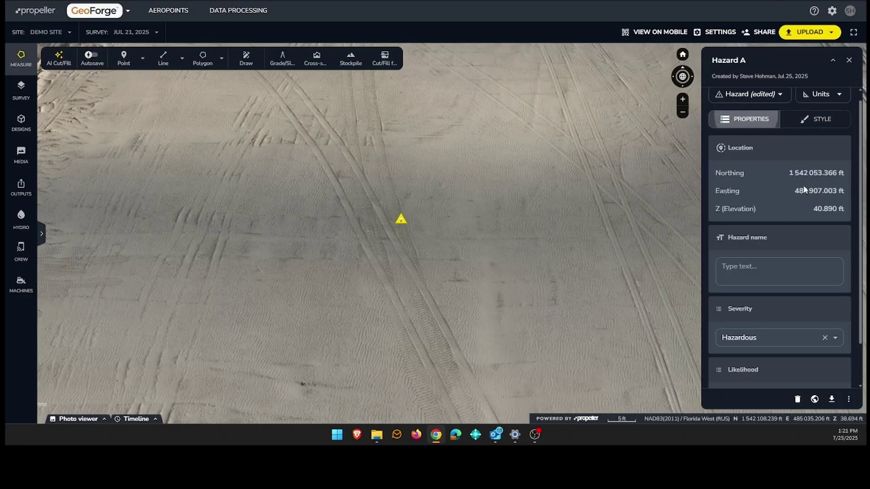
{"action": "scroll", "coordinate": [793, 317], "scroll_direction": "down", "scroll_amount": 2}
{"action": "scroll", "coordinate": [842, 157], "scroll_direction": "up", "scroll_amount": 2}
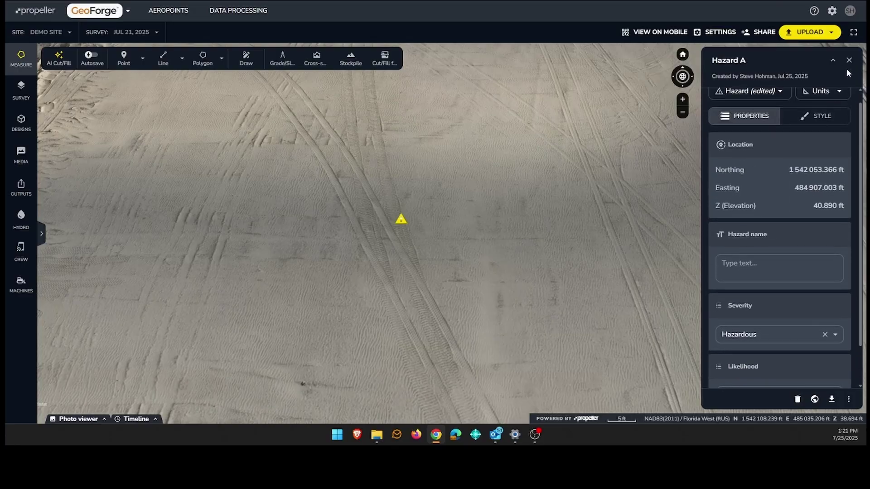
{"action": "left_click", "coordinate": [849, 61]}
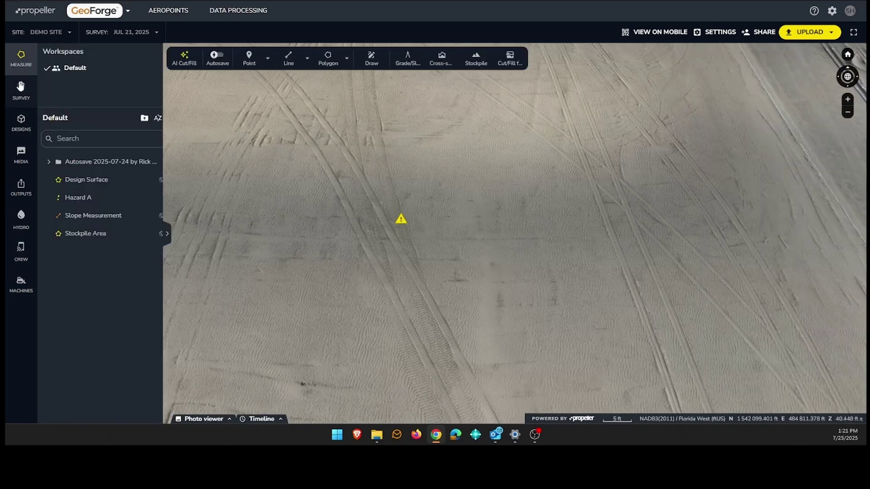
- Reopen Hazard A from the map and change its measurement type to Annotation
{"action": "left_click", "coordinate": [402, 221]}
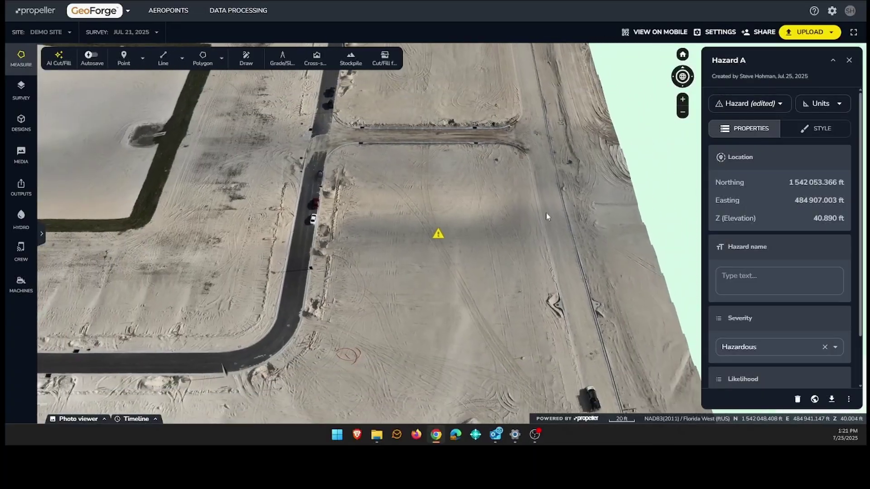
{"action": "scroll", "coordinate": [437, 246], "scroll_direction": "up", "scroll_amount": 2}
{"action": "scroll", "coordinate": [437, 239], "scroll_direction": "up", "scroll_amount": 3}
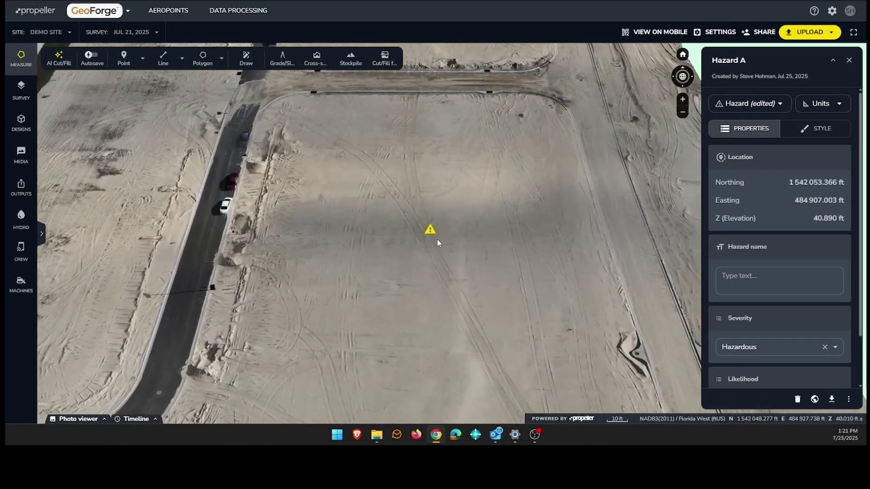
{"action": "left_click", "coordinate": [746, 104]}
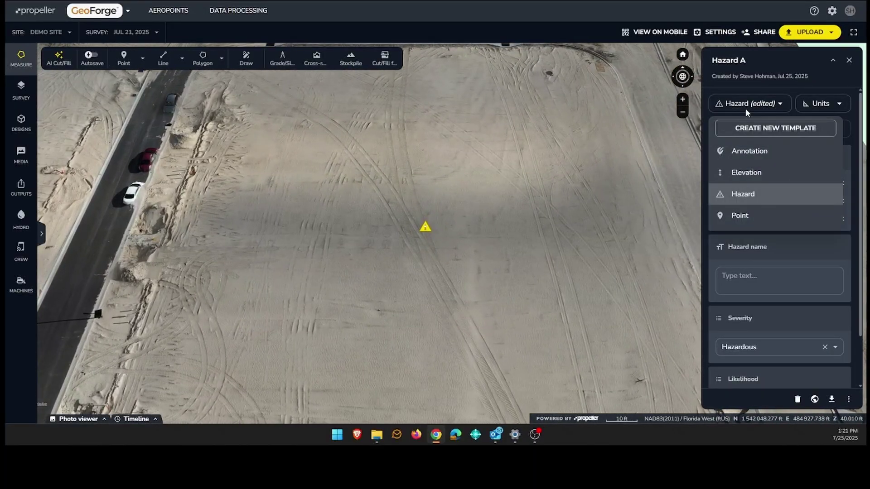
{"action": "left_click", "coordinate": [746, 154]}
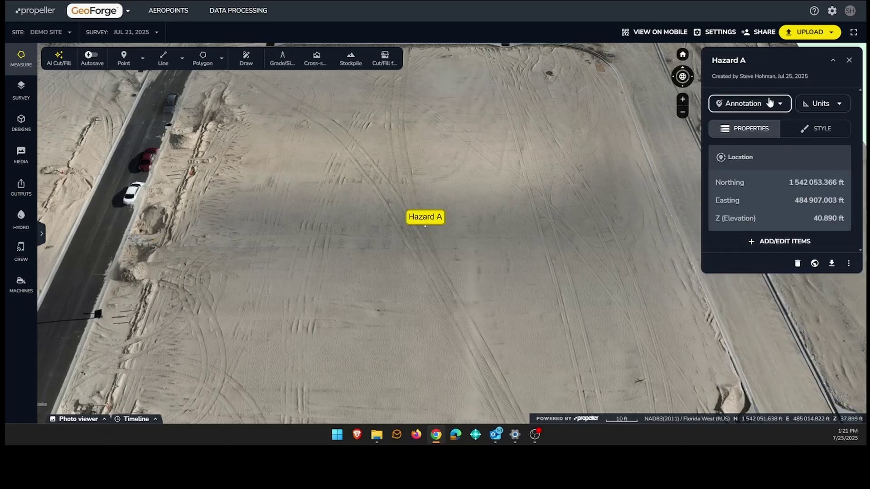
- Open Hazard A's name for editing, review the measurement types available for the point, and close its details
{"action": "left_click", "coordinate": [761, 62]}
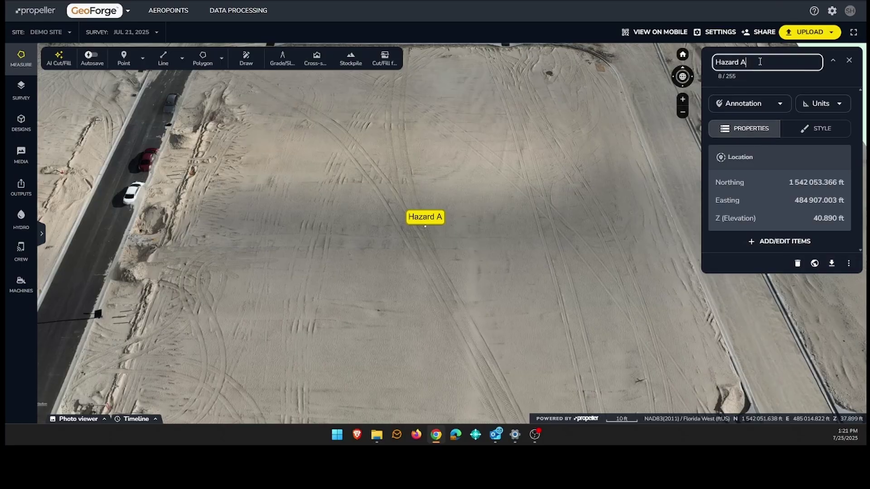
{"action": "left_click_drag", "start_coordinate": [760, 62], "coordinate": [714, 62]}
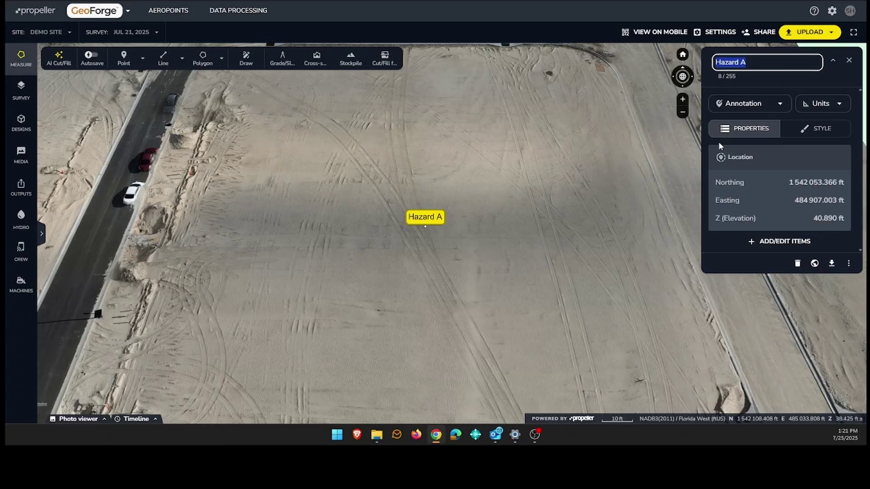
{"action": "left_click", "coordinate": [756, 104]}
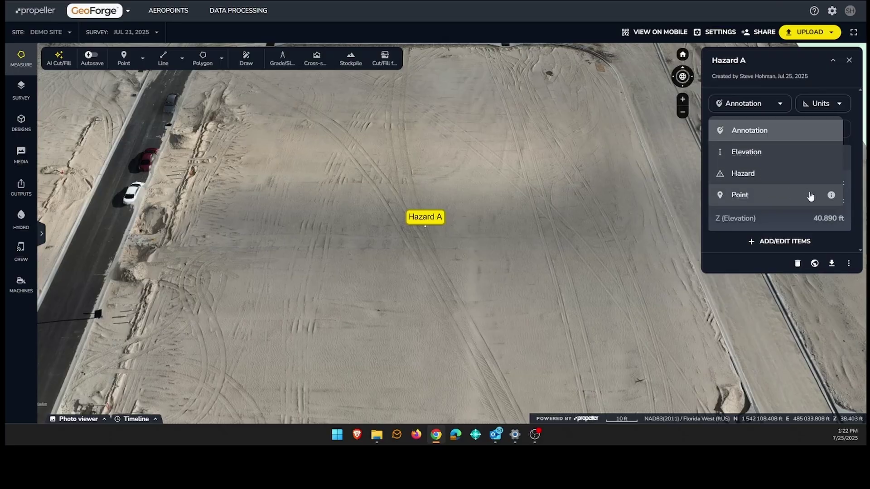
{"action": "mouse_move", "coordinate": [832, 195]}
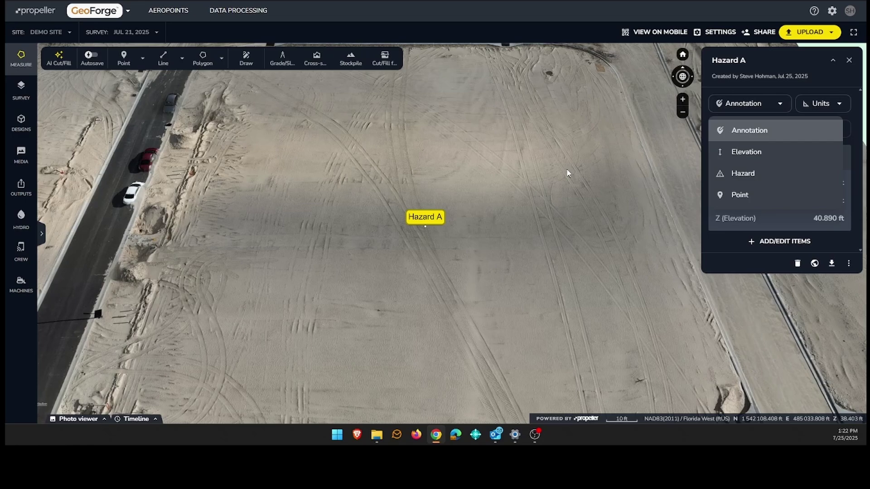
{"action": "left_click", "coordinate": [849, 66]}
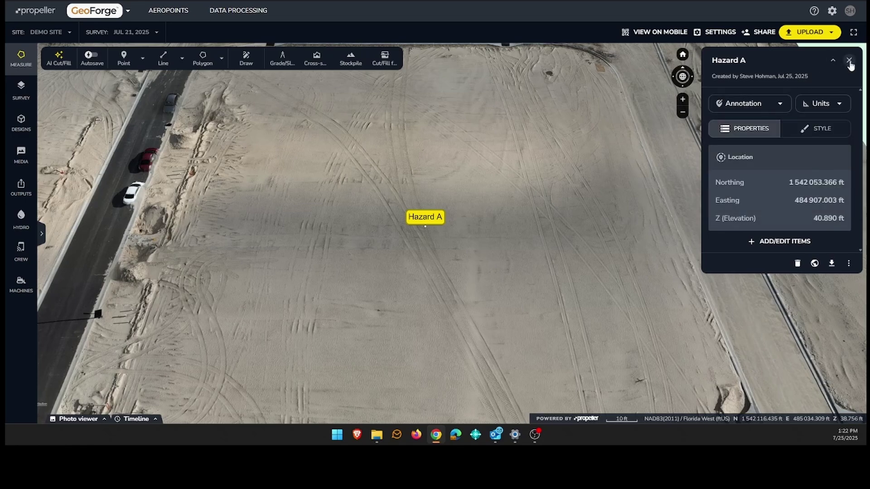
{"action": "left_click", "coordinate": [850, 66]}
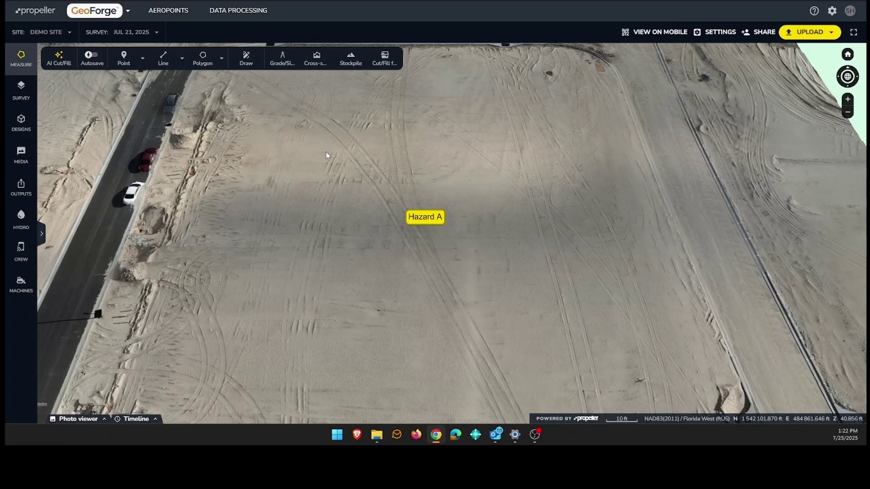